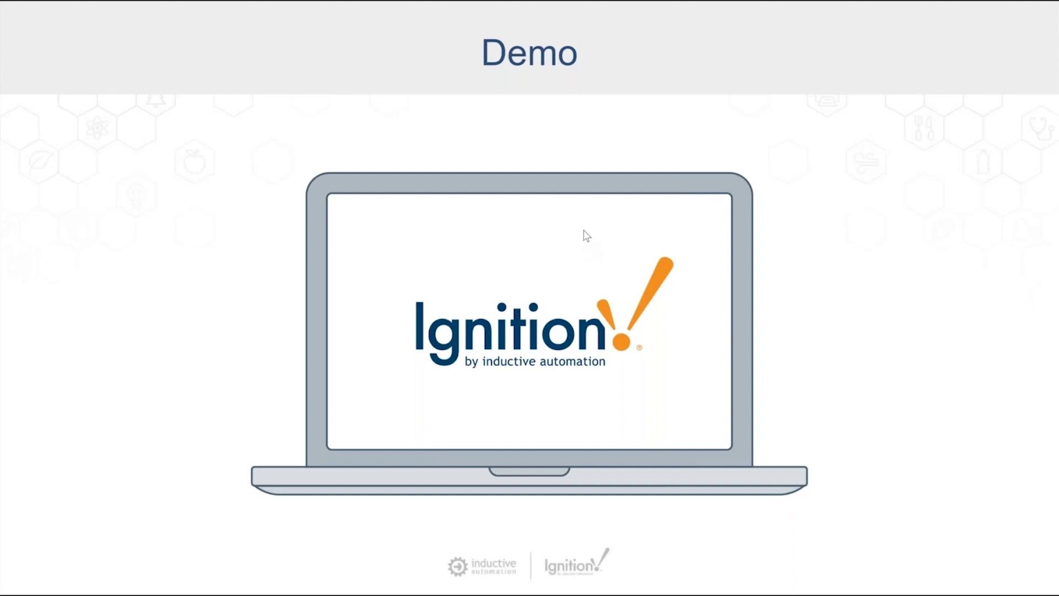
Glance at the Chrome BMS demo, return to Designer and open the Equipment view
{"action": "key", "text": "alt+Tab"}
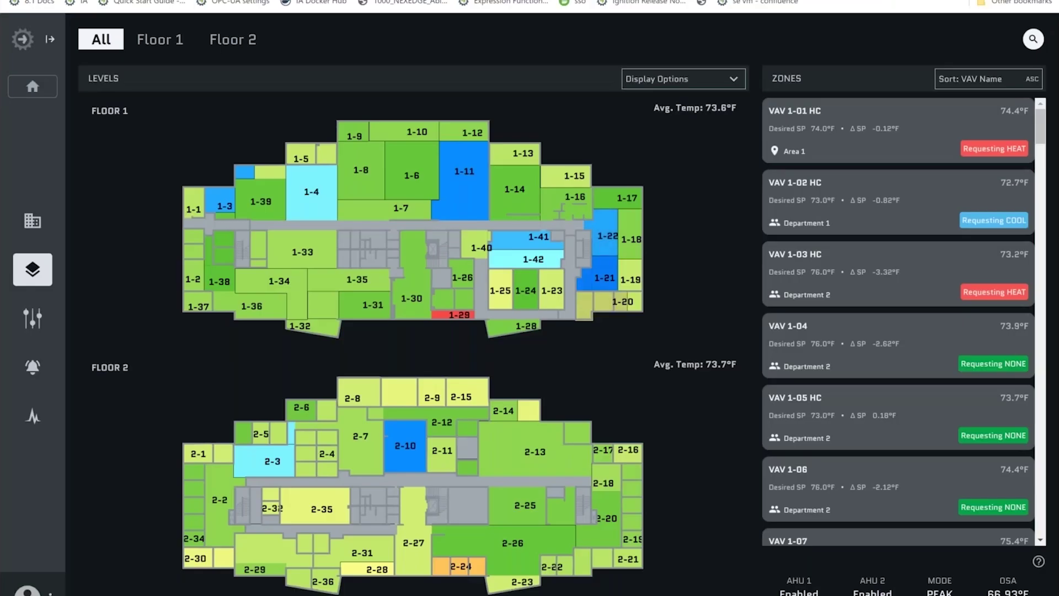
{"action": "key", "text": "alt+Tab"}
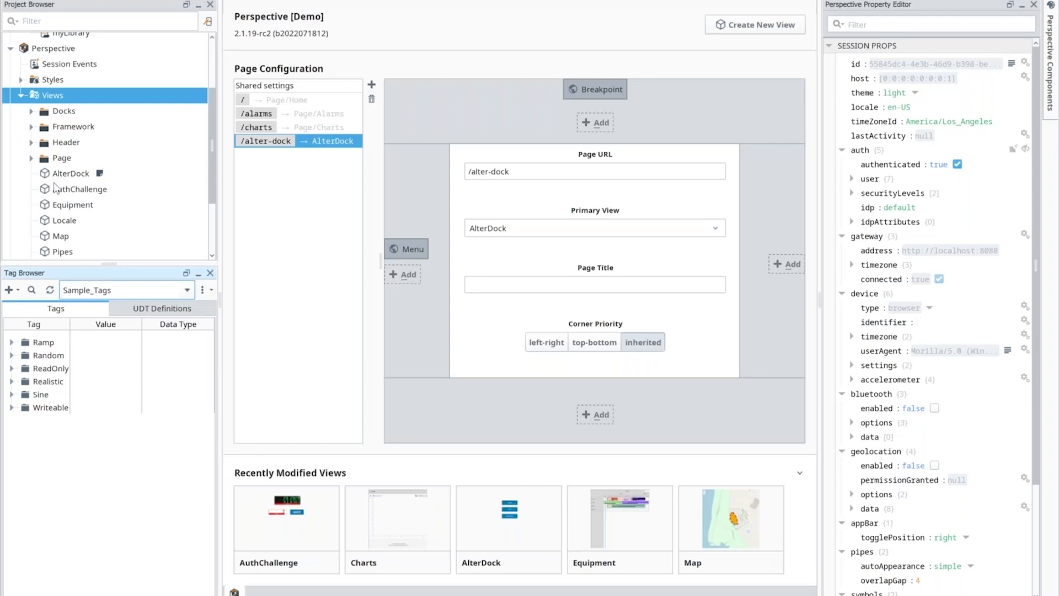
{"action": "left_click", "coordinate": [66, 205]}
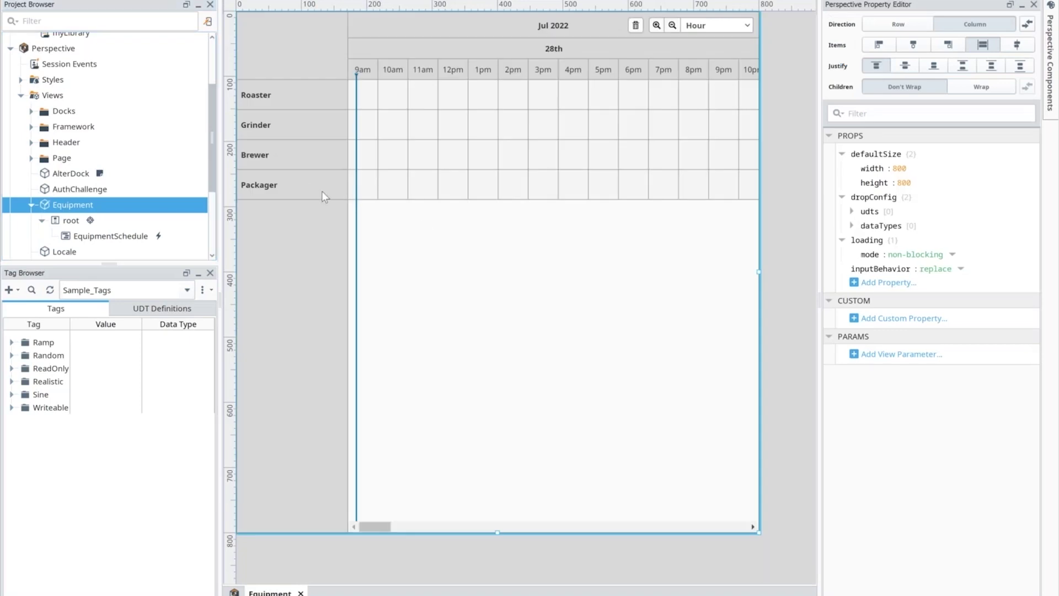
In preview, add Roaster (10am–4pm) and Grinder (2pm–7pm) events, then delete event_5103
{"action": "left_click", "coordinate": [424, 226]}
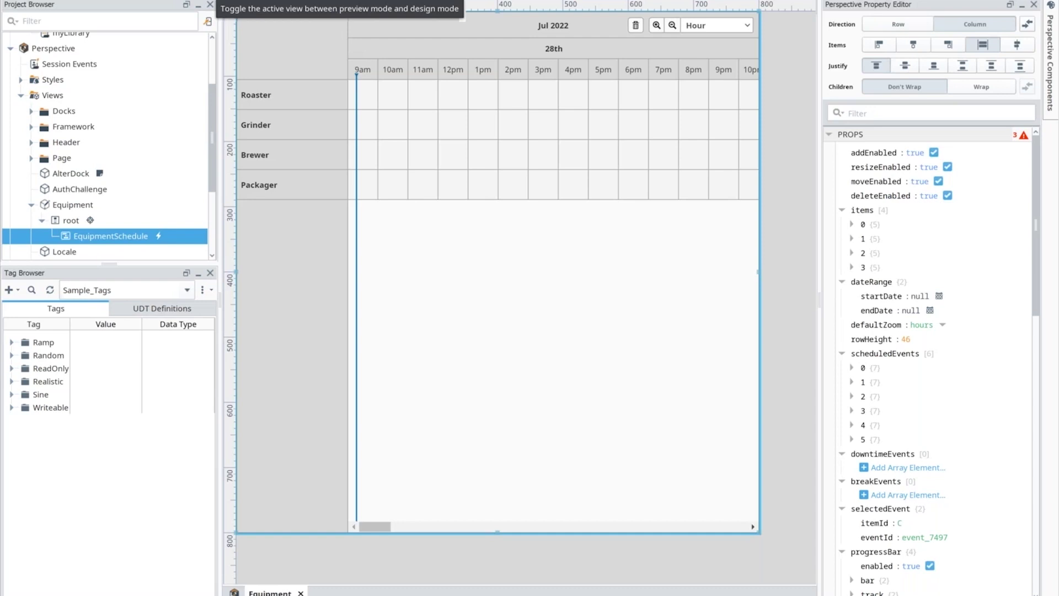
{"action": "key", "text": "F5"}
{"action": "left_click_drag", "start_coordinate": [395, 95], "coordinate": [585, 94]}
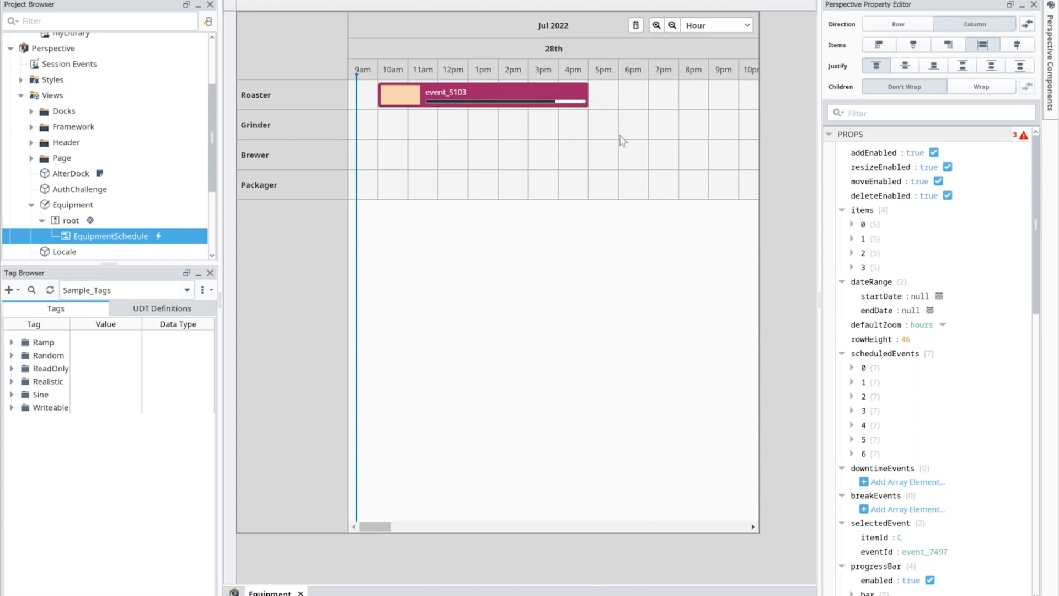
{"action": "left_click_drag", "start_coordinate": [510, 127], "coordinate": [645, 126]}
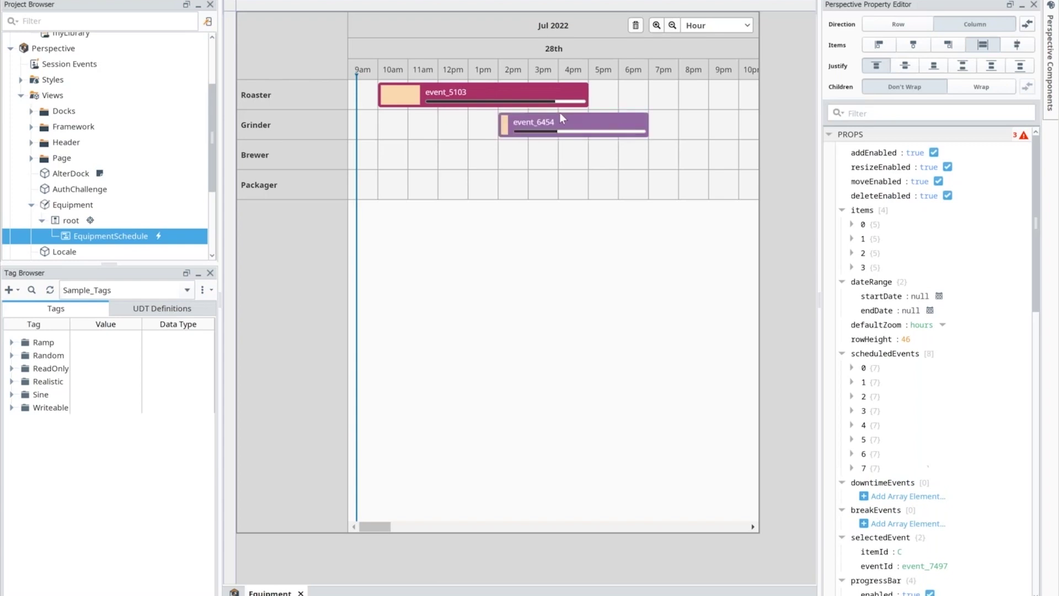
{"action": "left_click", "coordinate": [493, 104]}
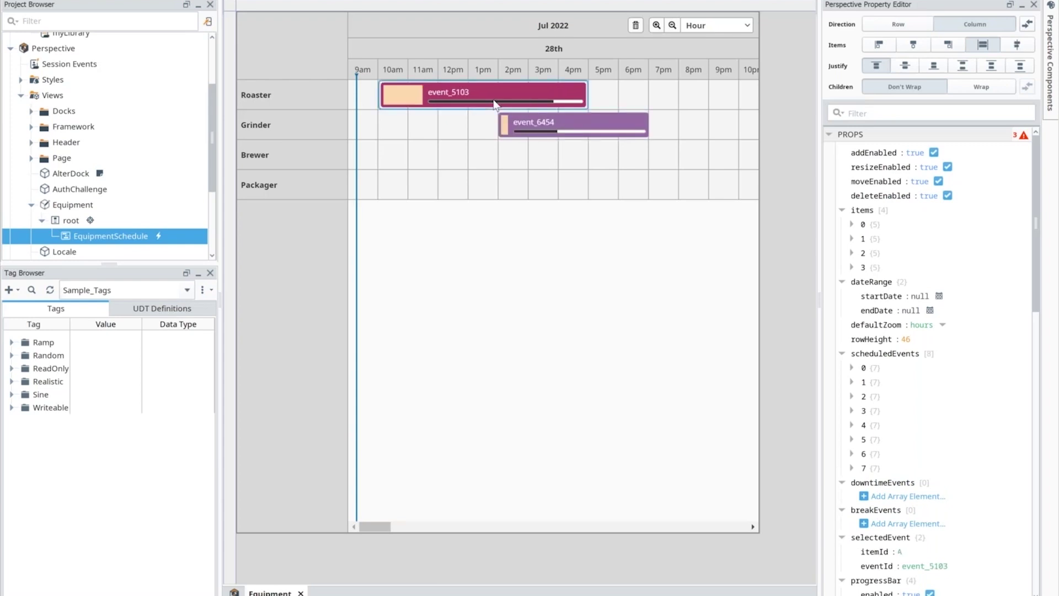
{"action": "left_click", "coordinate": [635, 25]}
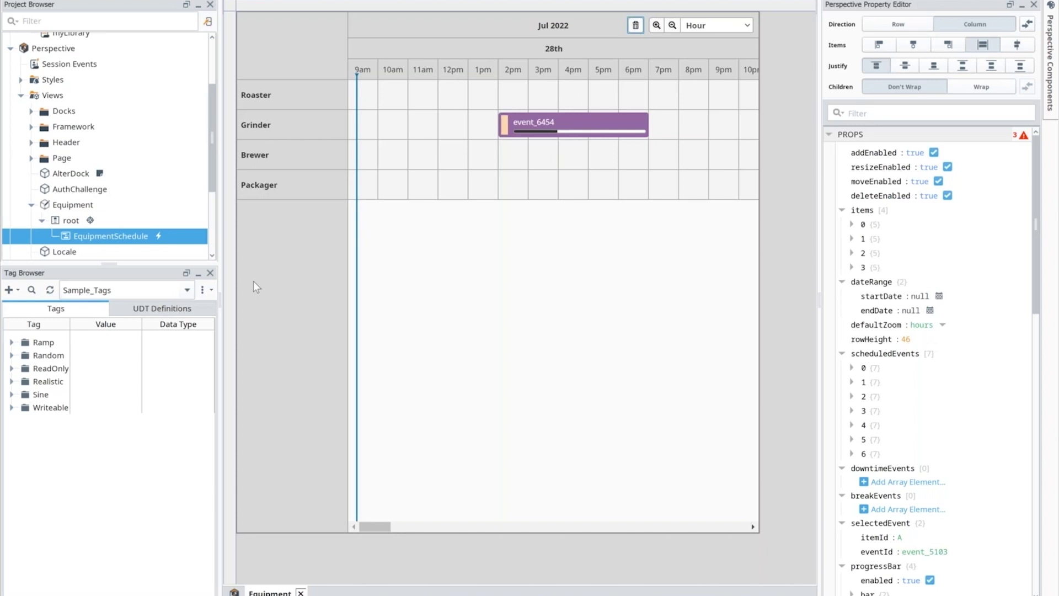
Close the Equipment view, open Pipes, and select the Sensor then the root container
{"action": "key", "text": "ctrl+w"}
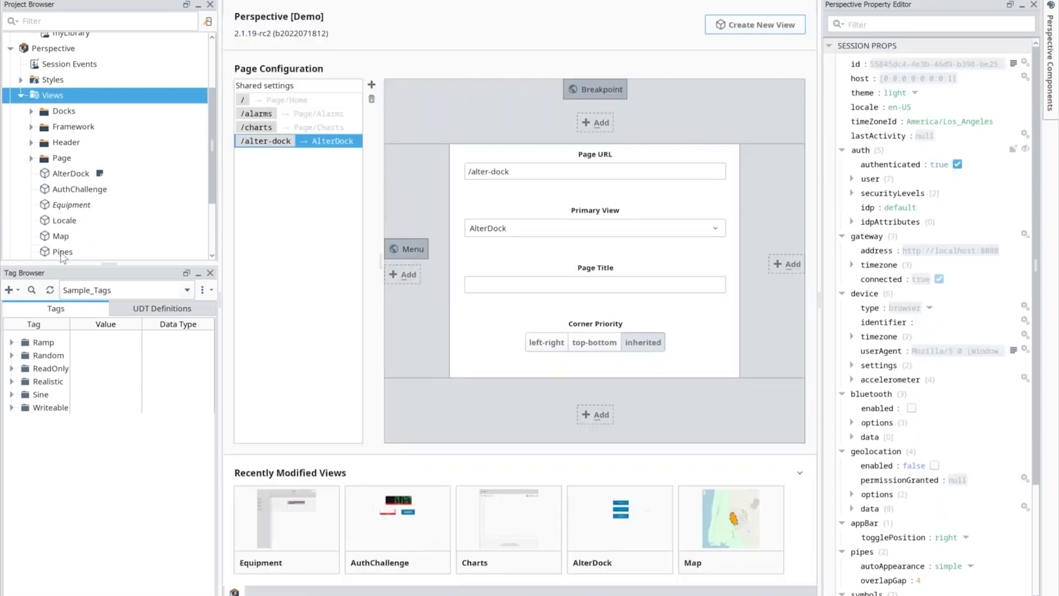
{"action": "double_click", "coordinate": [63, 253]}
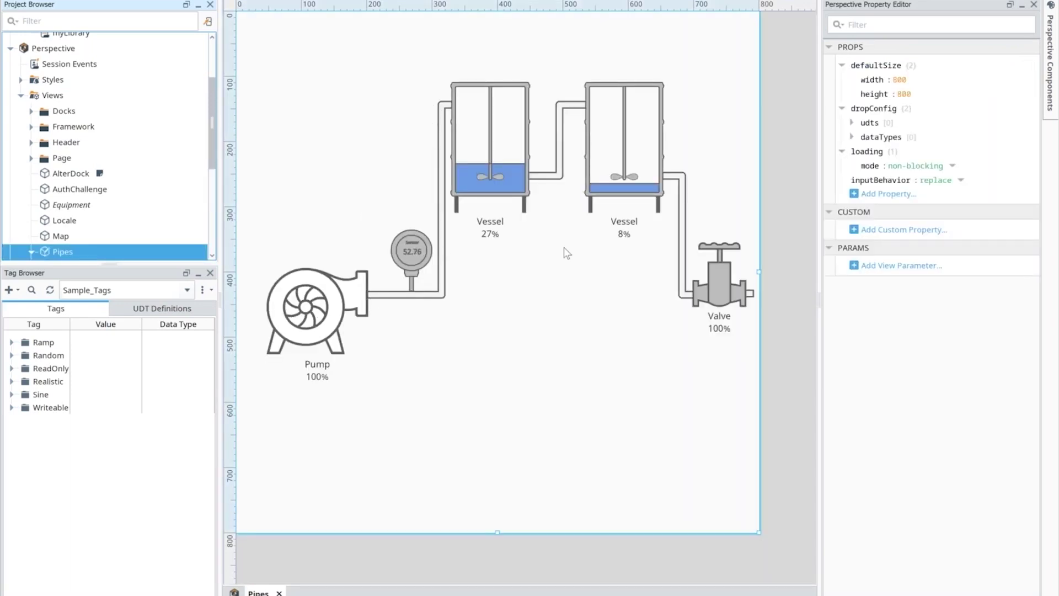
{"action": "left_click", "coordinate": [443, 249]}
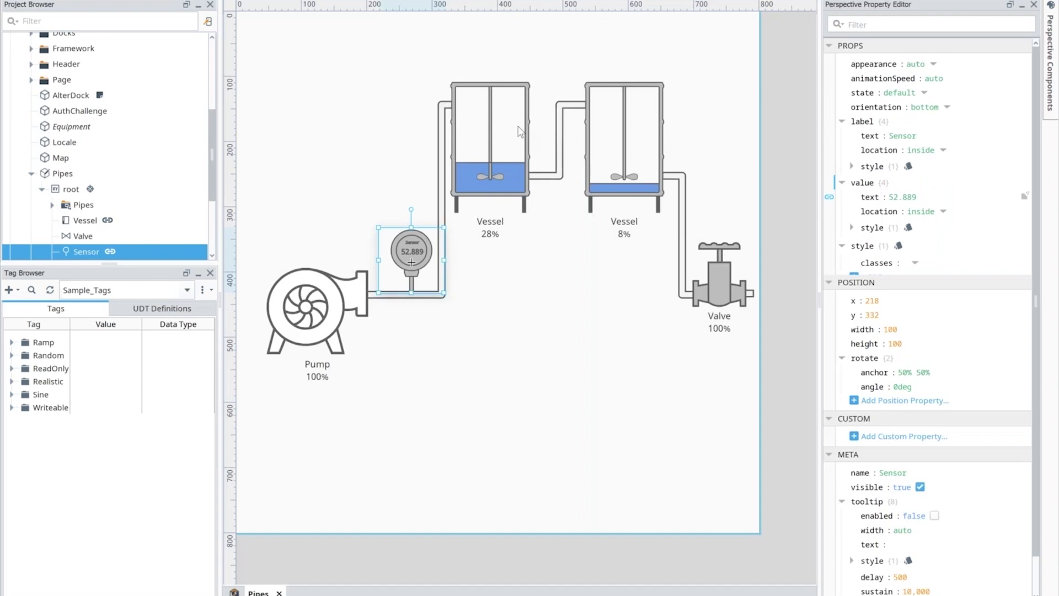
{"action": "left_click", "coordinate": [359, 74]}
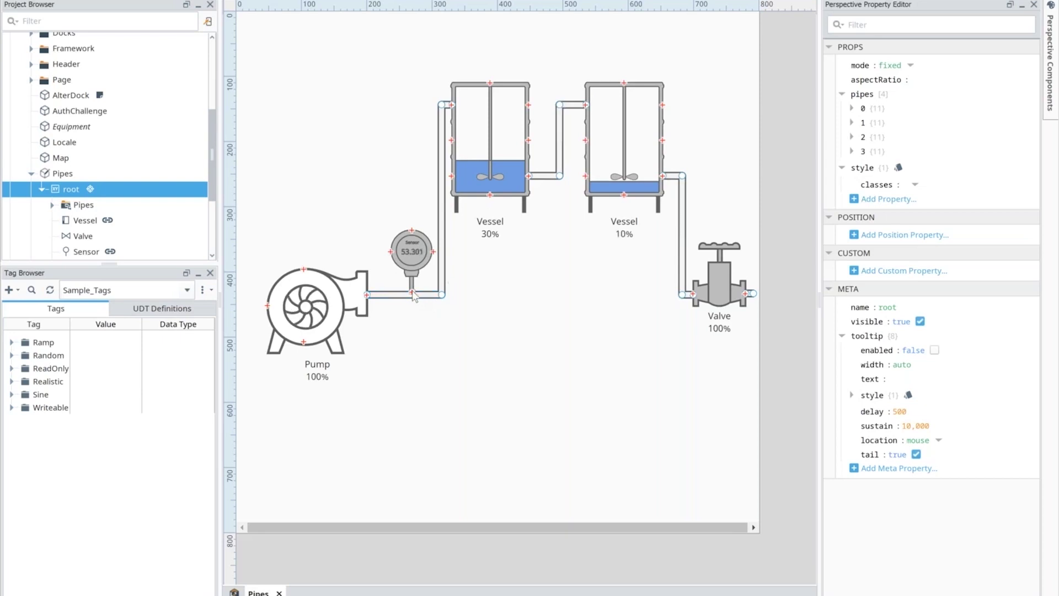
Draw pipe_3 down from the sensor joint, inspect pipes > 0, then close Pipes
{"action": "mouse_move", "coordinate": [412, 293]}
{"action": "left_mouse_down"}
{"action": "mouse_move", "coordinate": [412, 454]}
{"action": "mouse_move", "coordinate": [544, 444]}
{"action": "mouse_move", "coordinate": [366, 427]}
{"action": "mouse_move", "coordinate": [547, 397]}
{"action": "mouse_move", "coordinate": [551, 353]}
{"action": "mouse_move", "coordinate": [574, 353]}
{"action": "mouse_move", "coordinate": [566, 331]}
{"action": "mouse_move", "coordinate": [532, 346]}
{"action": "mouse_move", "coordinate": [562, 346]}
{"action": "mouse_move", "coordinate": [492, 307]}
{"action": "mouse_move", "coordinate": [552, 361]}
{"action": "left_mouse_up"}
{"action": "left_click", "coordinate": [566, 331]}
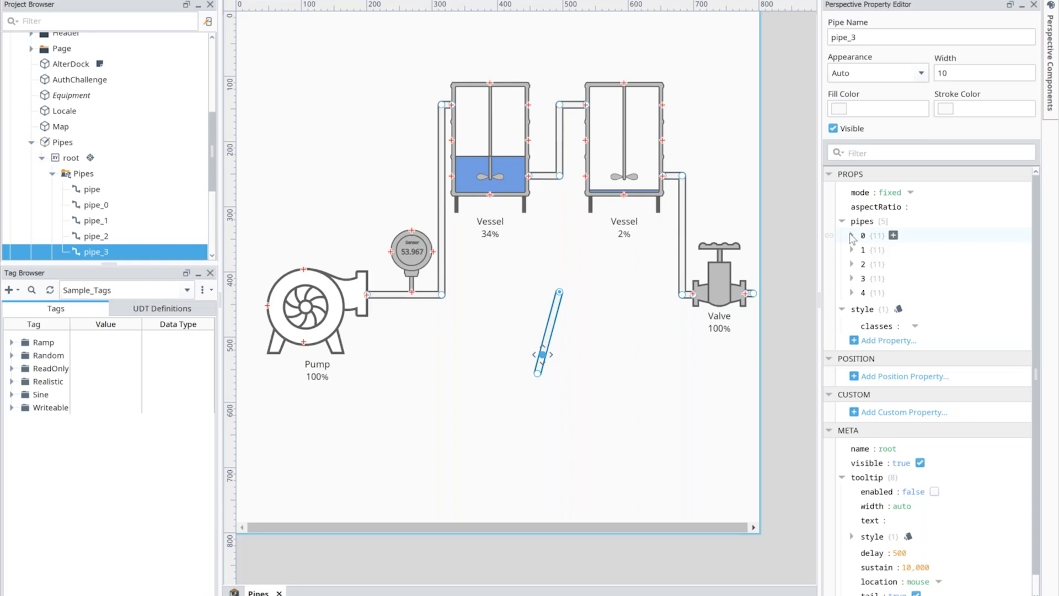
{"action": "left_click", "coordinate": [852, 235]}
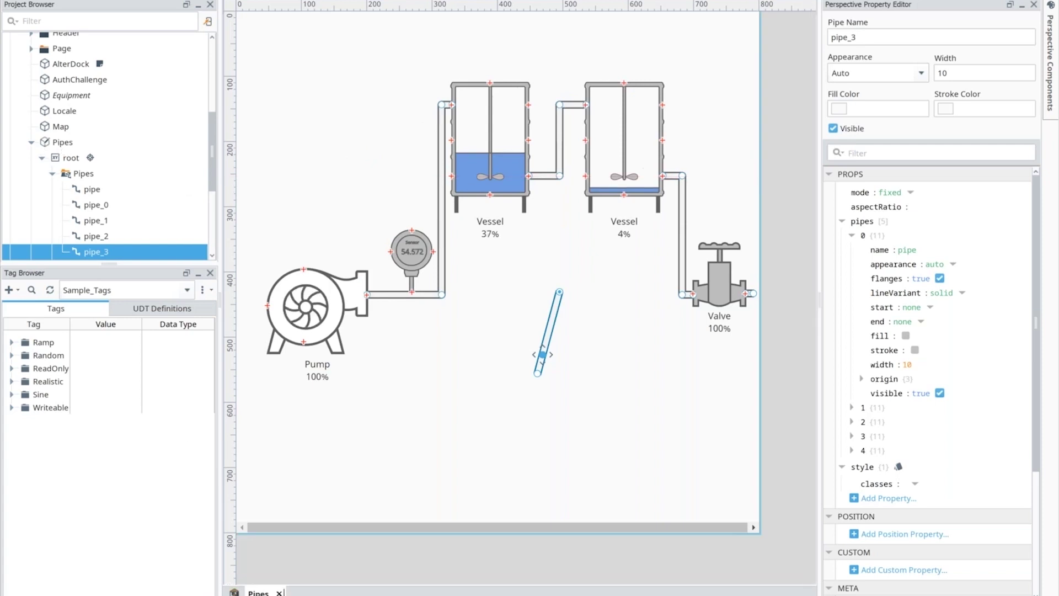
{"action": "left_click", "coordinate": [279, 592]}
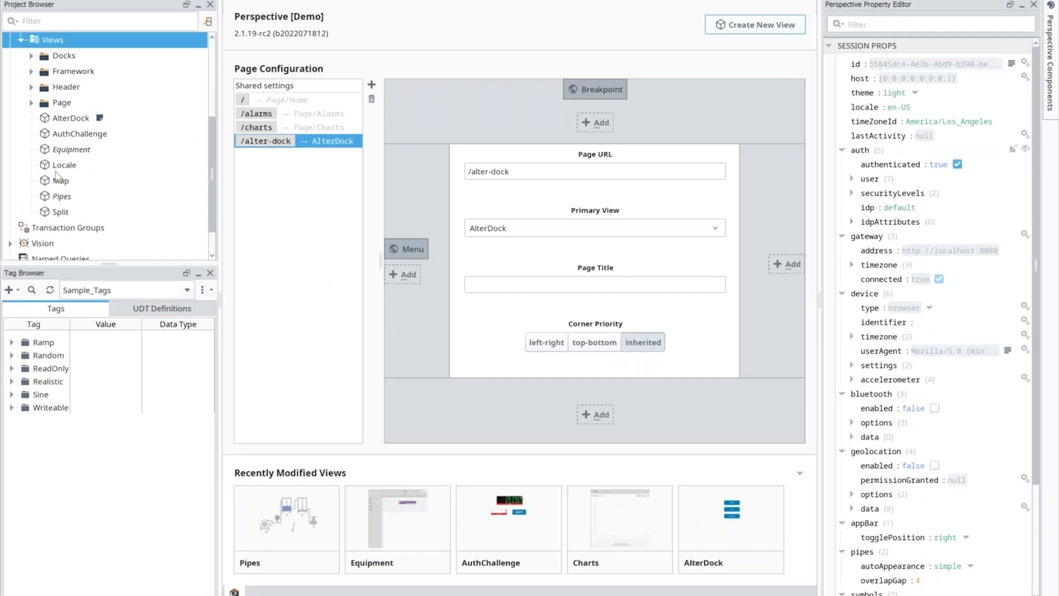
Open Locale in preview and edit the binding on TimeSeriesChart_0's Boiler series data
{"action": "double_click", "coordinate": [59, 167]}
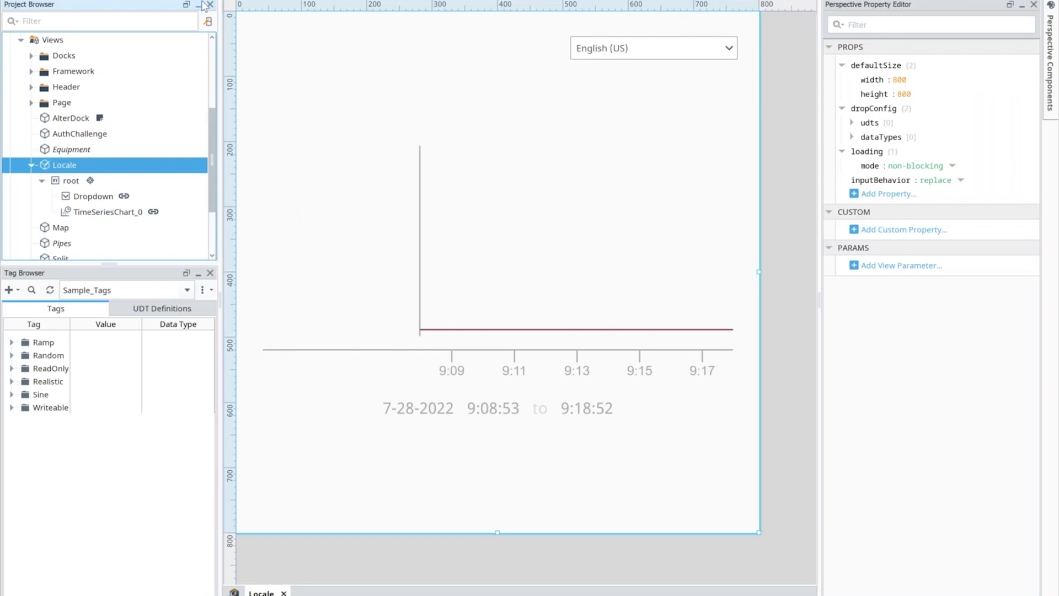
{"action": "key", "text": "F5"}
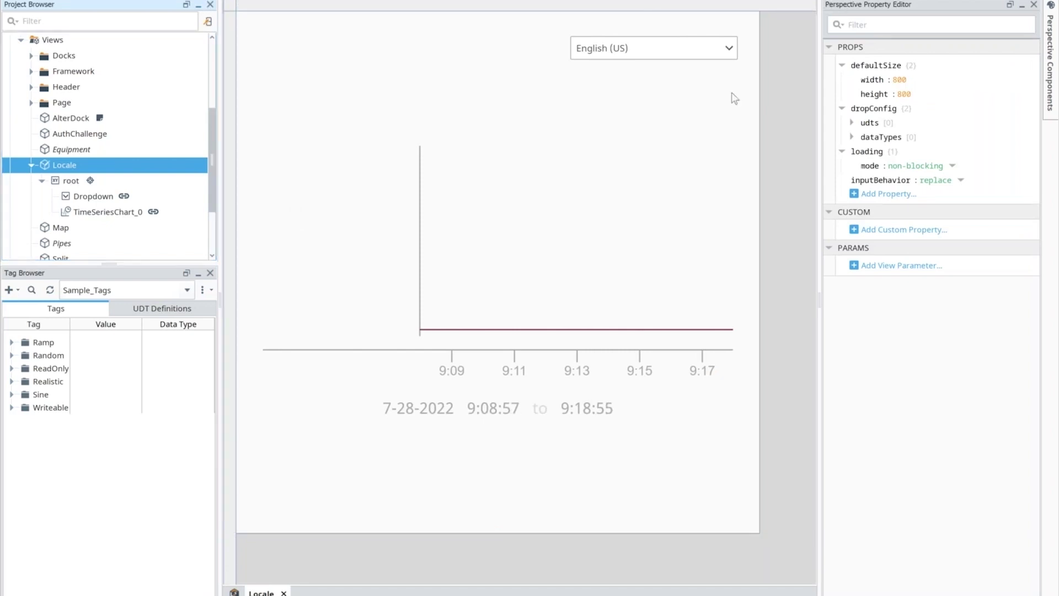
{"action": "left_click", "coordinate": [101, 214]}
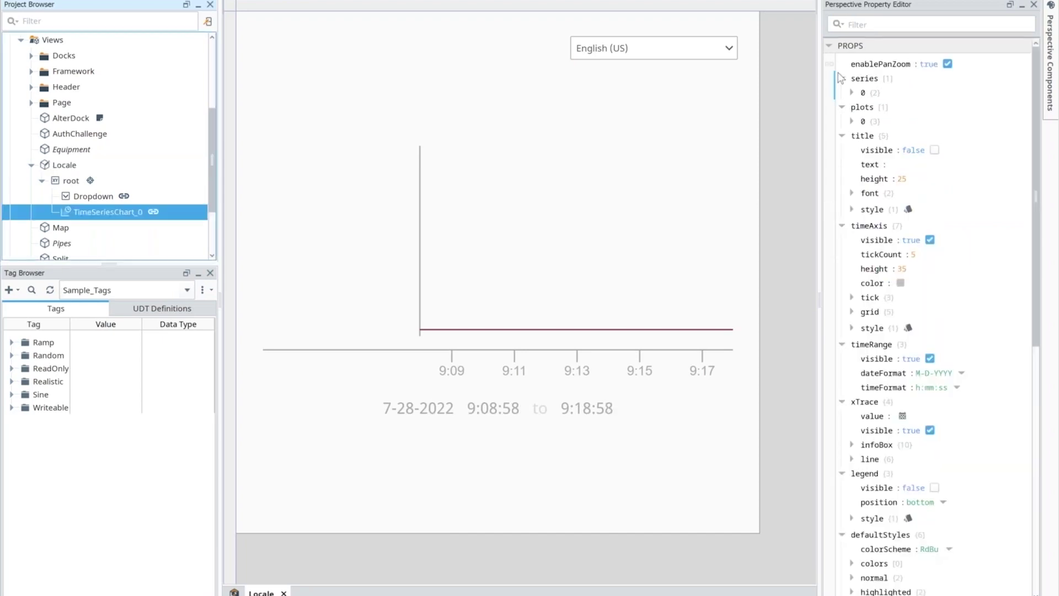
{"action": "left_click", "coordinate": [851, 93]}
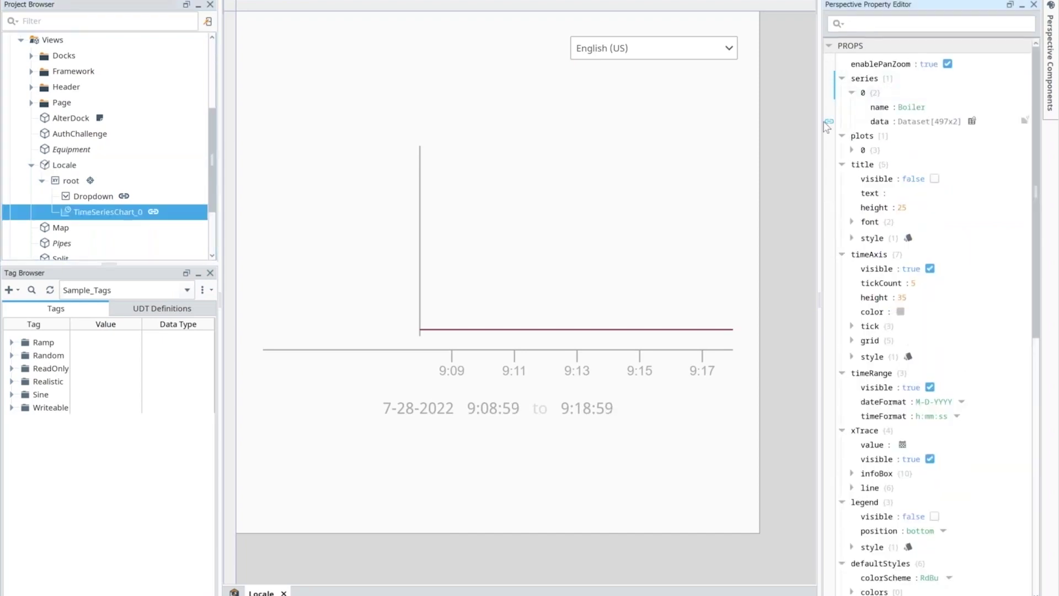
{"action": "left_click", "coordinate": [829, 121]}
{"action": "left_click_drag", "start_coordinate": [648, 307], "coordinate": [667, 307]}
Add the realistic2 tag from Sample_SQLite_Database to the Tag History binding and apply it
{"action": "left_click", "coordinate": [839, 303]}
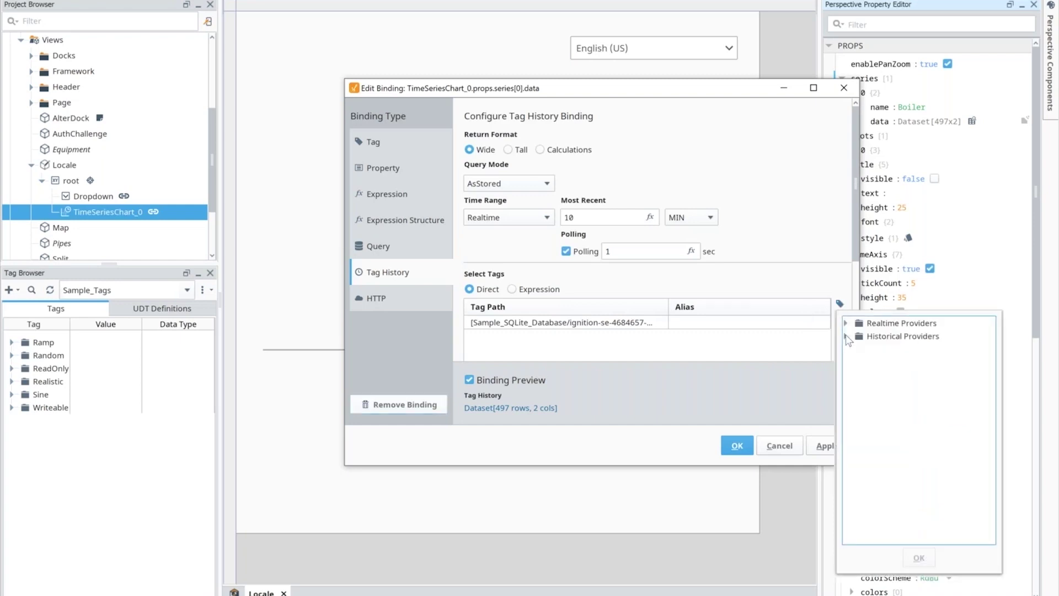
{"action": "left_click", "coordinate": [845, 336]}
{"action": "left_click", "coordinate": [856, 349]}
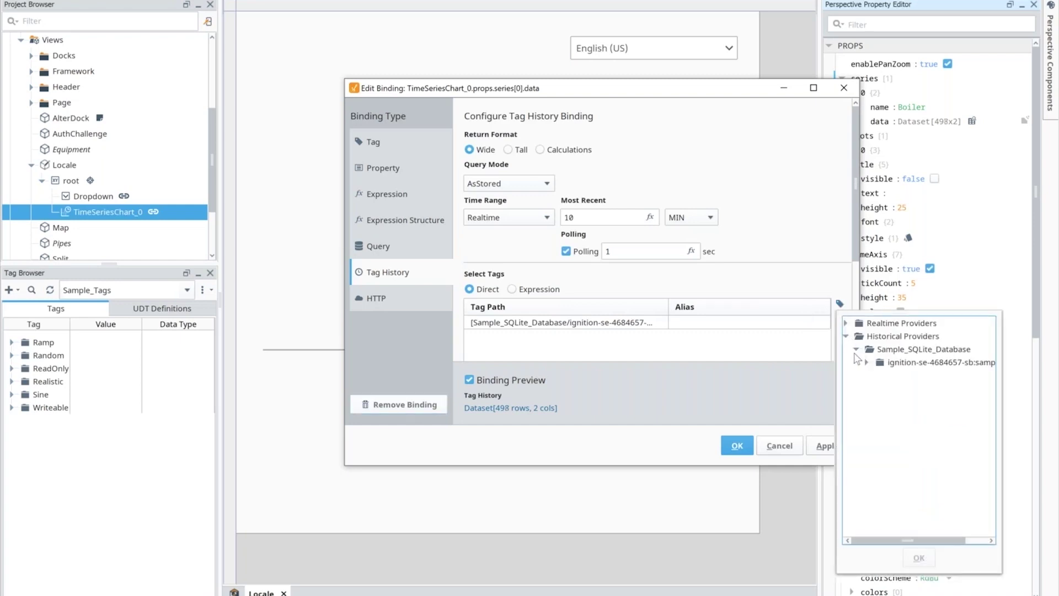
{"action": "left_click", "coordinate": [866, 363]}
{"action": "left_click", "coordinate": [877, 389]}
{"action": "left_click", "coordinate": [915, 428]}
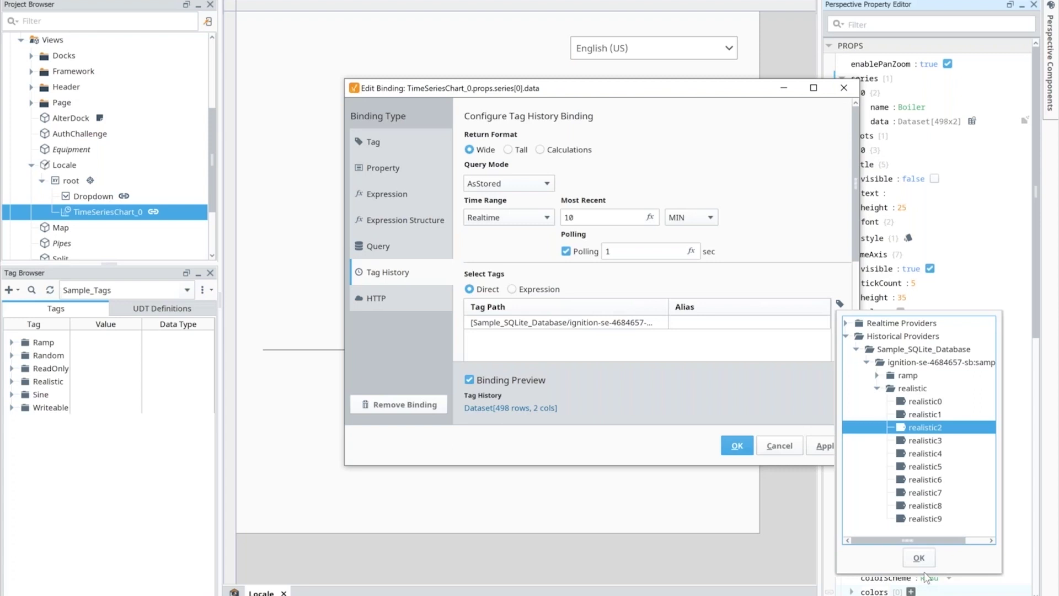
{"action": "left_click", "coordinate": [918, 557]}
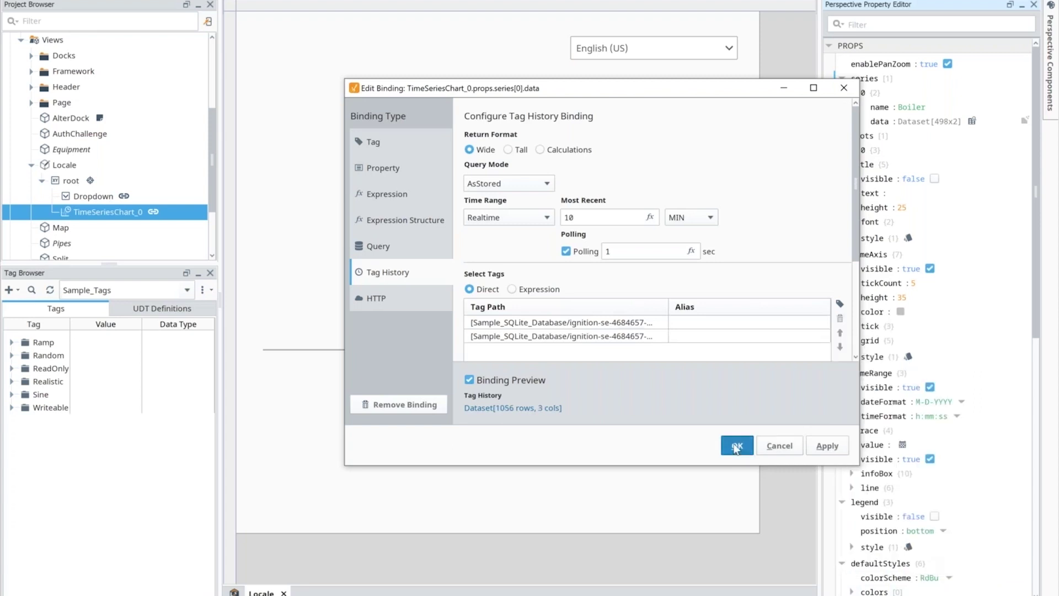
{"action": "left_click", "coordinate": [736, 446]}
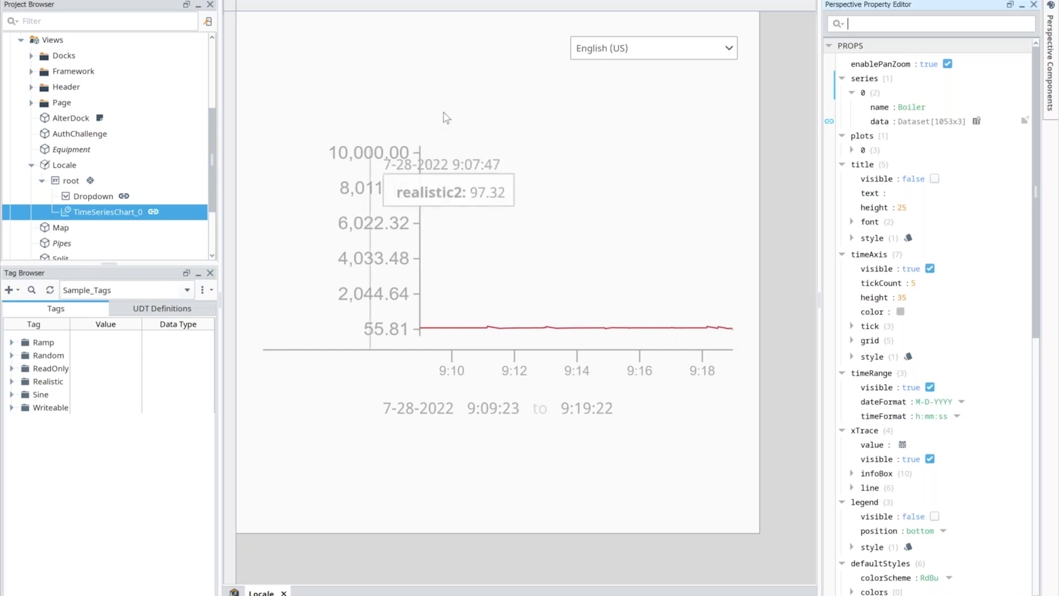
Preview the chart in German, check a trace point, then return to English (US)
{"action": "left_click", "coordinate": [657, 49]}
{"action": "left_click", "coordinate": [626, 98]}
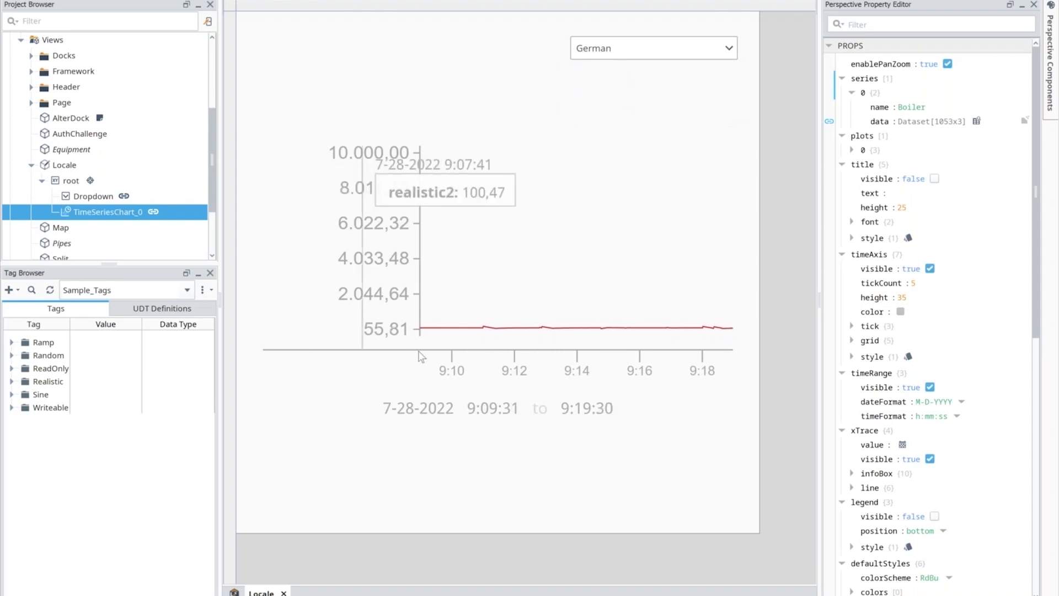
{"action": "left_click", "coordinate": [380, 333]}
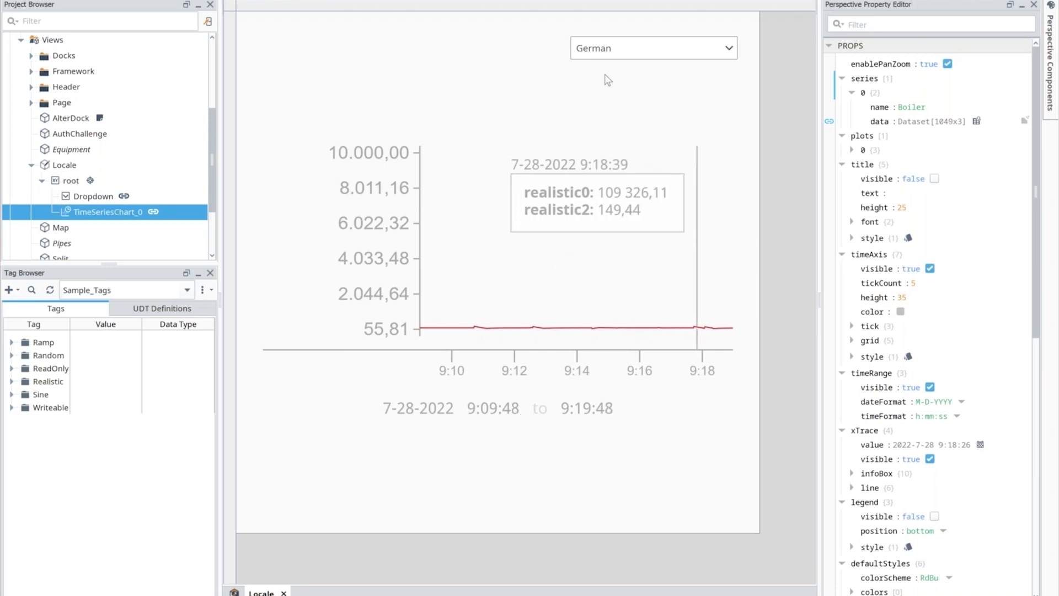
{"action": "left_click", "coordinate": [656, 48]}
{"action": "left_click", "coordinate": [606, 73]}
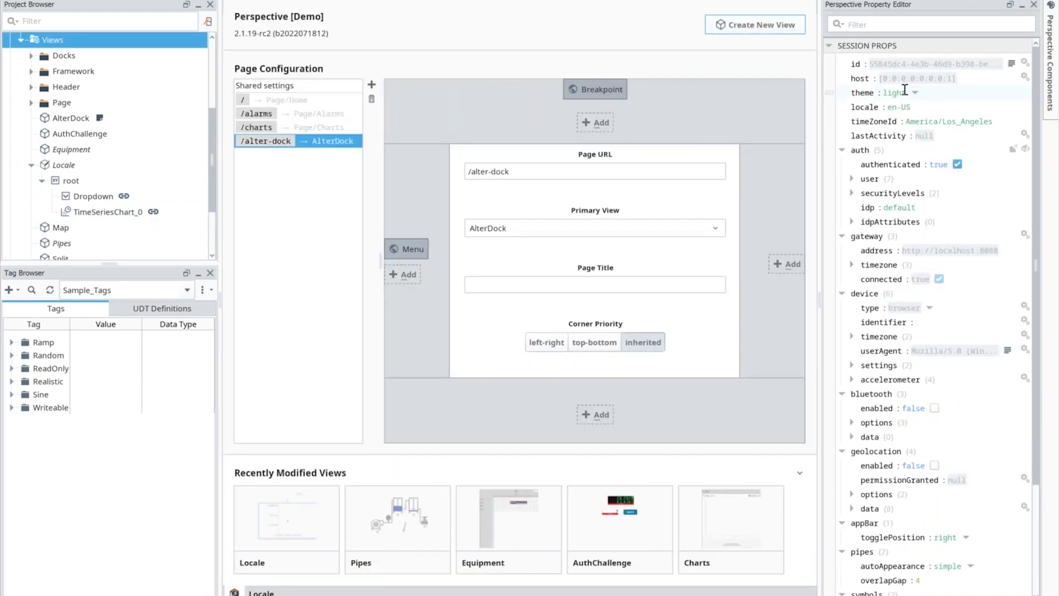
Set the session theme to dark and view the Locale view in it
{"action": "left_click", "coordinate": [914, 93]}
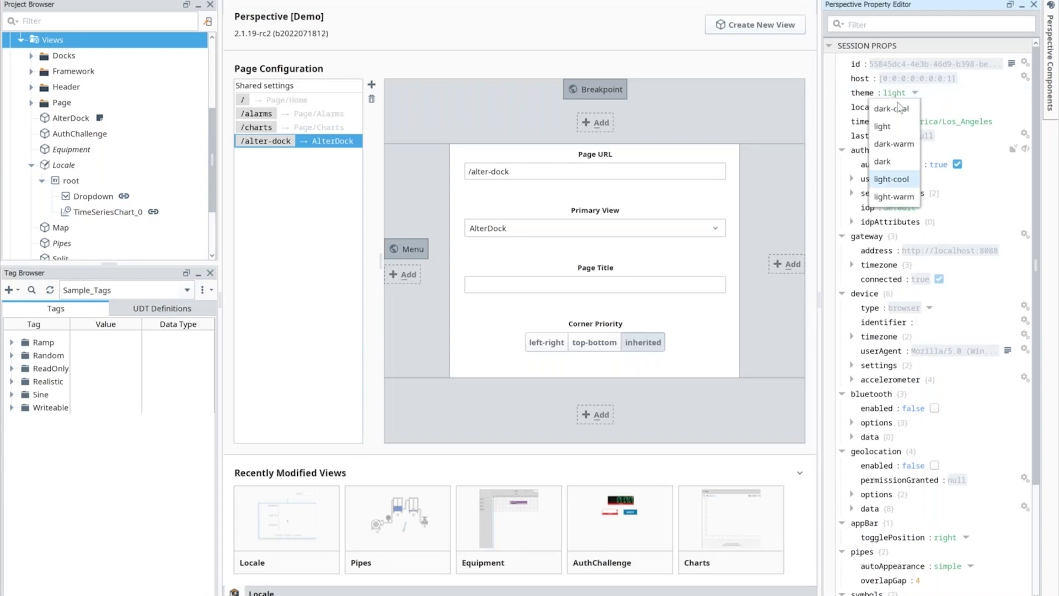
{"action": "left_click", "coordinate": [885, 163]}
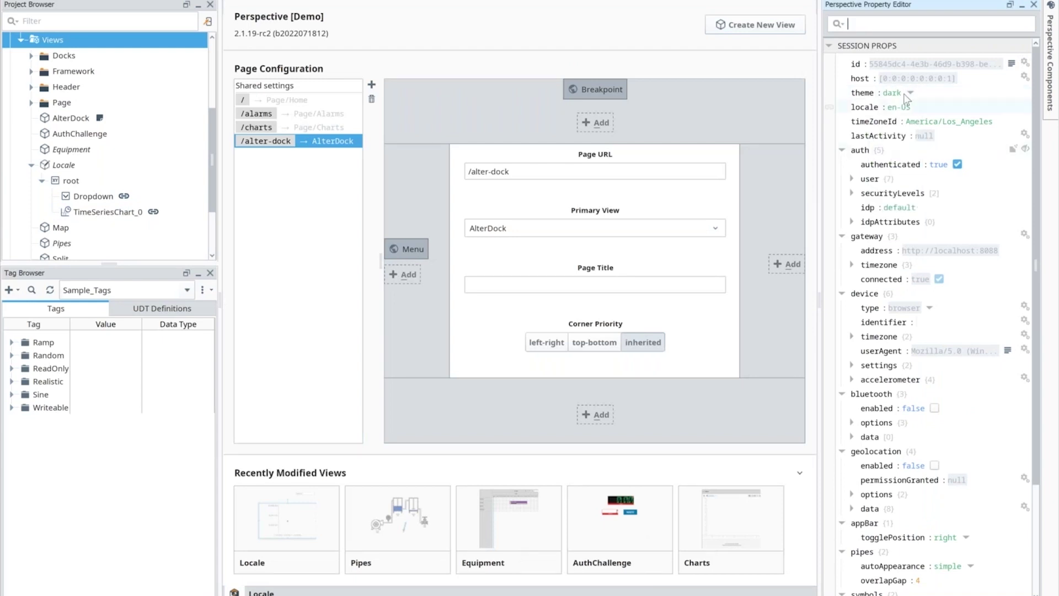
{"action": "left_click", "coordinate": [903, 93]}
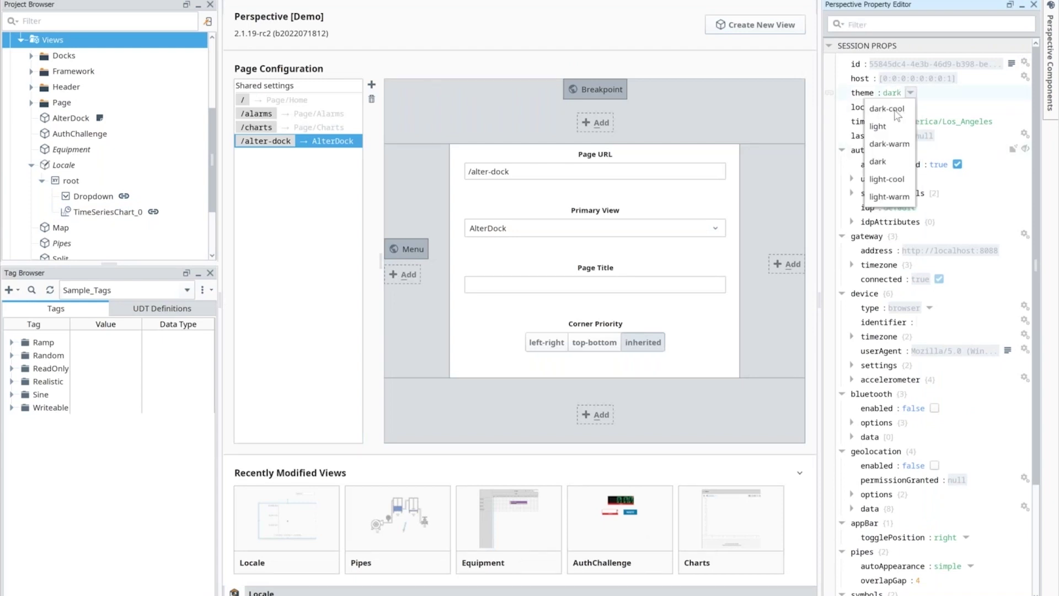
{"action": "key", "text": "Down"}
{"action": "key", "text": "Down"}
{"action": "key", "text": "Up"}
{"action": "key", "text": "Up"}
{"action": "key", "text": "Up"}
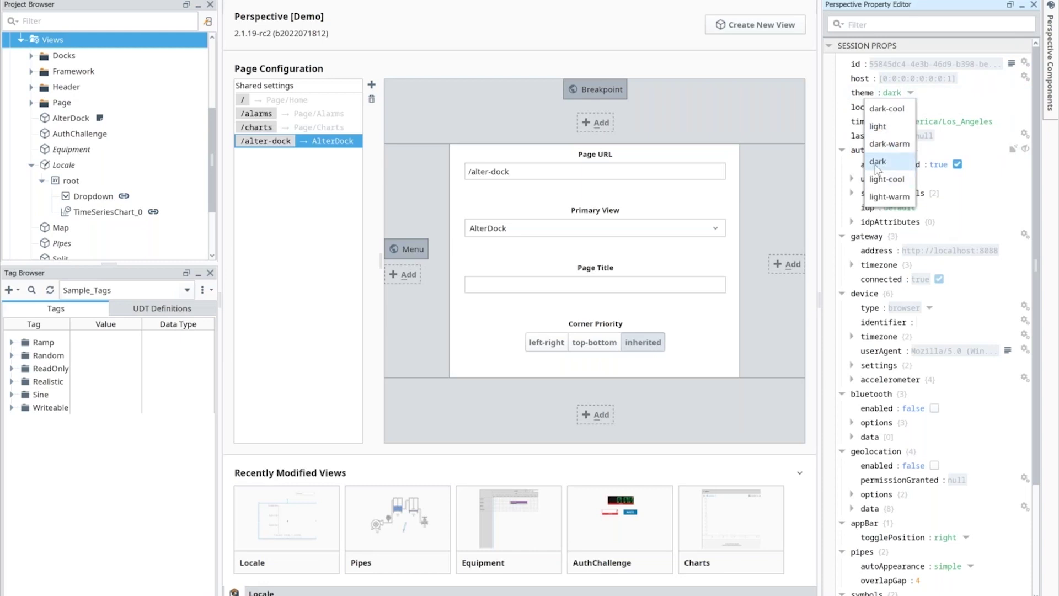
{"action": "left_click", "coordinate": [876, 164]}
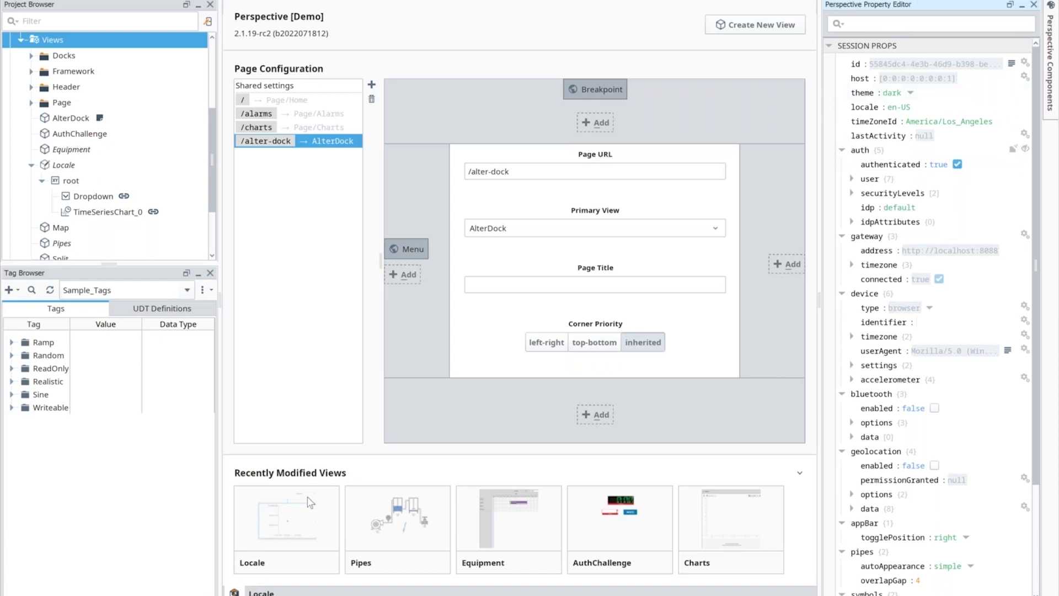
{"action": "left_click", "coordinate": [257, 592]}
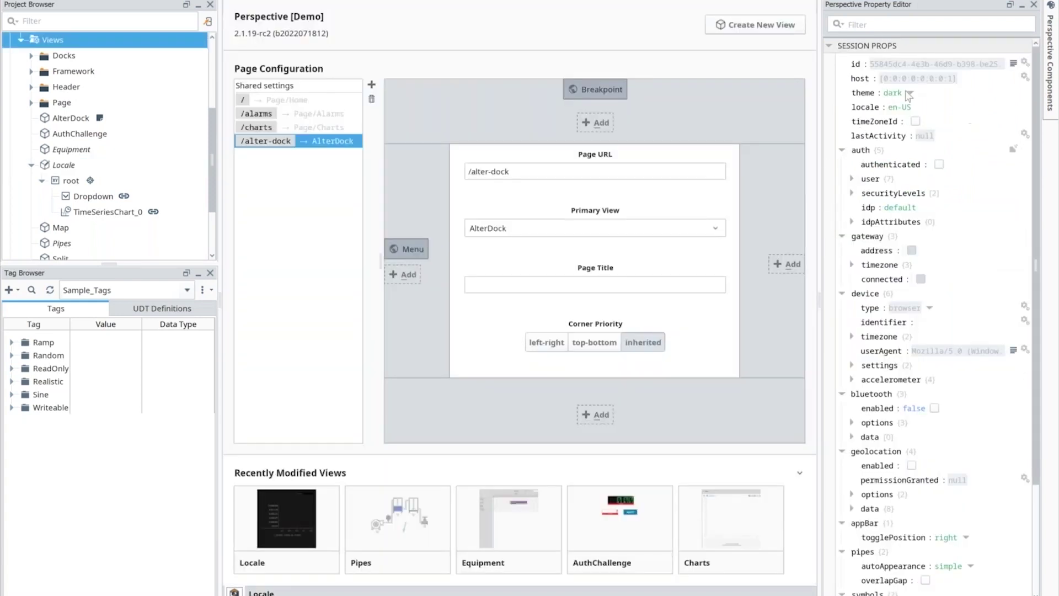
Restore the light theme and collapse Locale in the Project Browser
{"action": "left_click", "coordinate": [914, 92]}
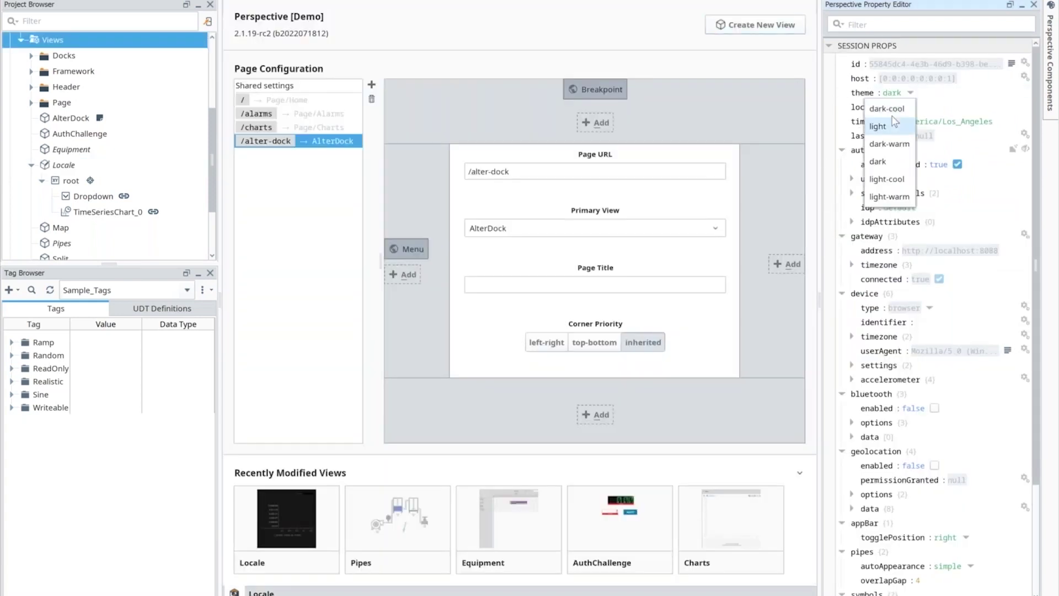
{"action": "left_click", "coordinate": [882, 24]}
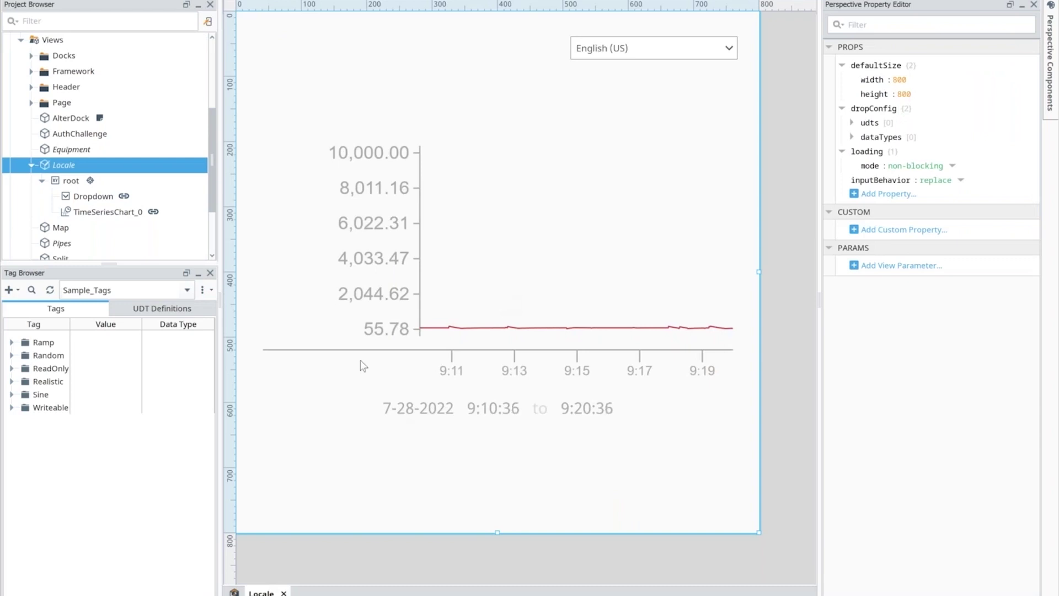
{"action": "left_click", "coordinate": [31, 165]}
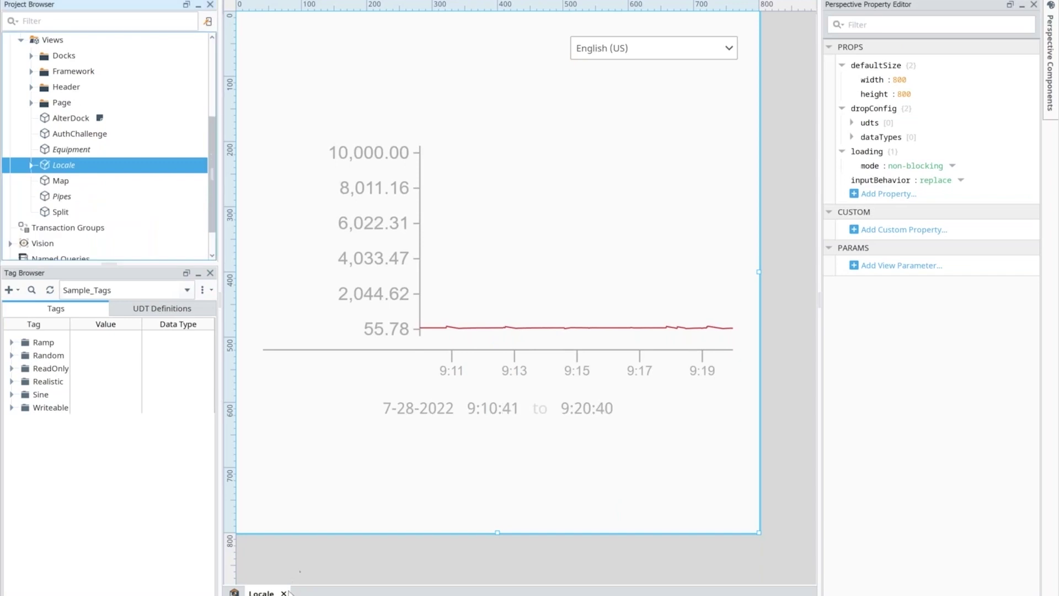
{"action": "left_click", "coordinate": [52, 39]}
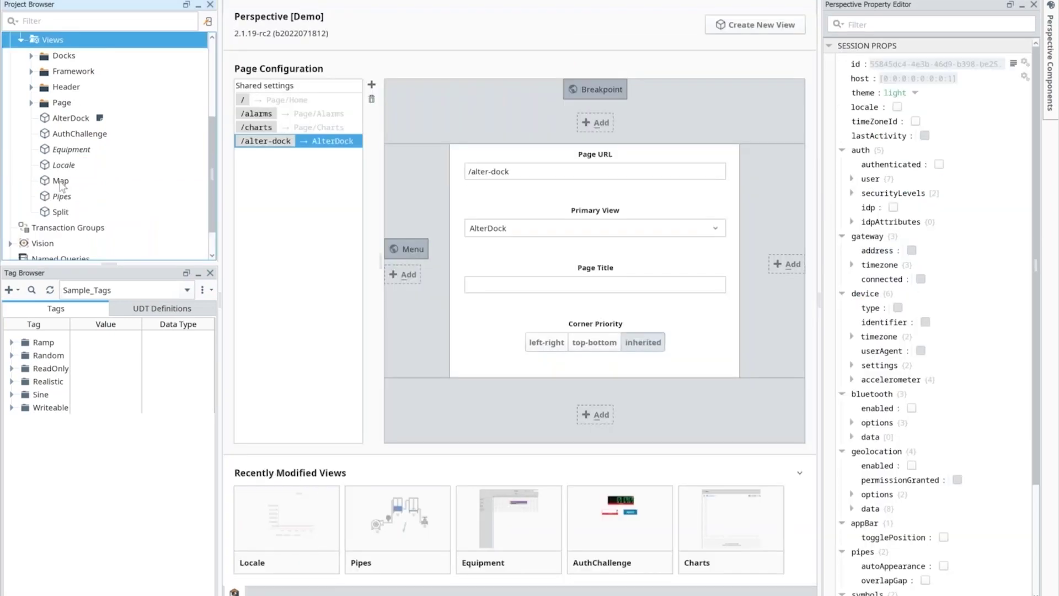
Open the Map view and expand layers > other > geoJSON > features > 0 > styleOptions
{"action": "left_click", "coordinate": [61, 181]}
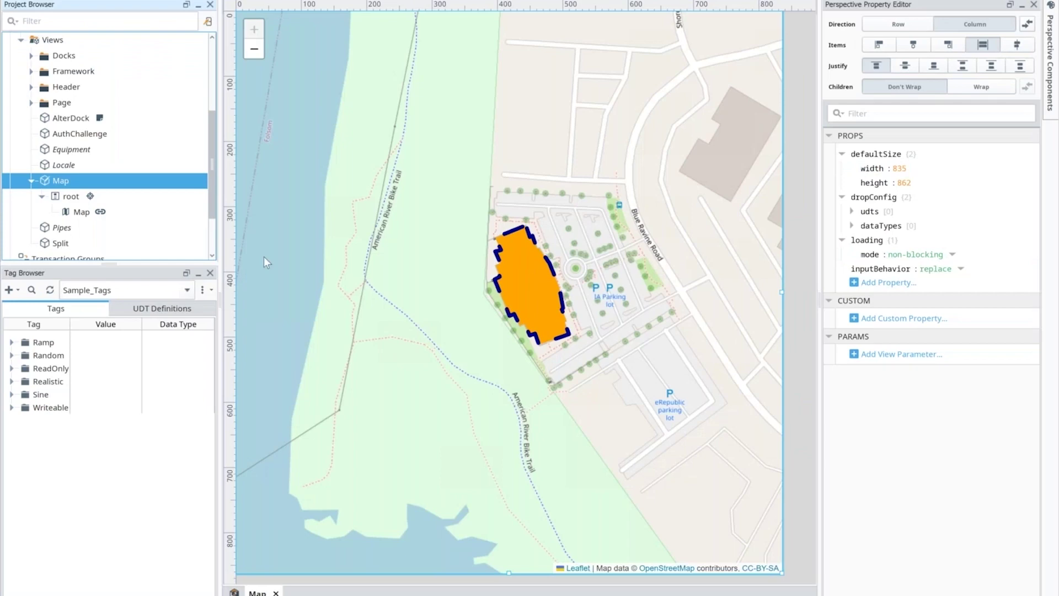
{"action": "left_click", "coordinate": [93, 214]}
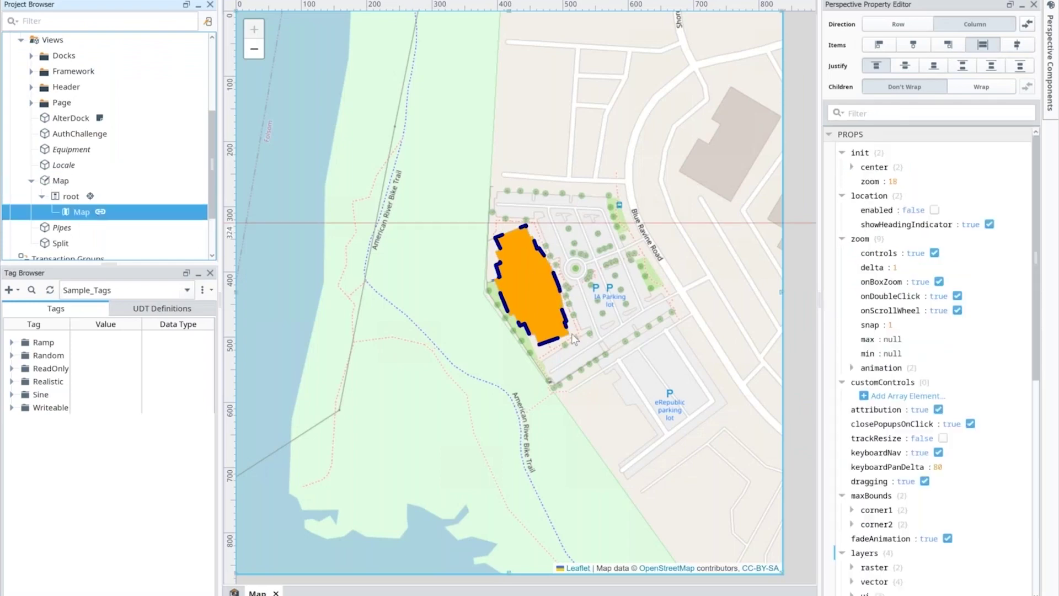
{"action": "scroll", "coordinate": [853, 337], "scroll_direction": "down", "scroll_amount": 10}
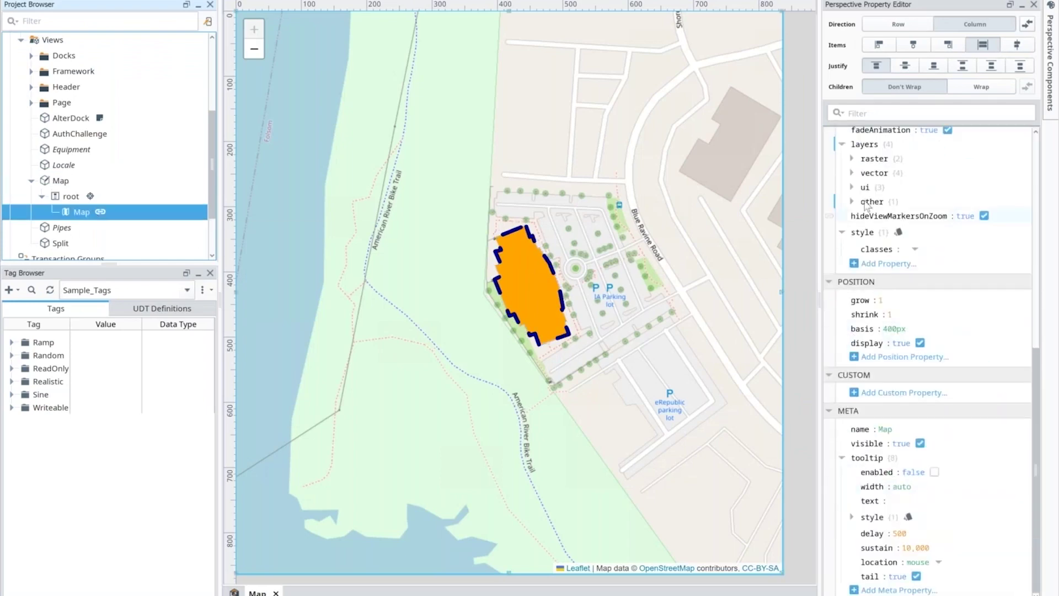
{"action": "left_click", "coordinate": [851, 202]}
{"action": "left_click", "coordinate": [861, 215]}
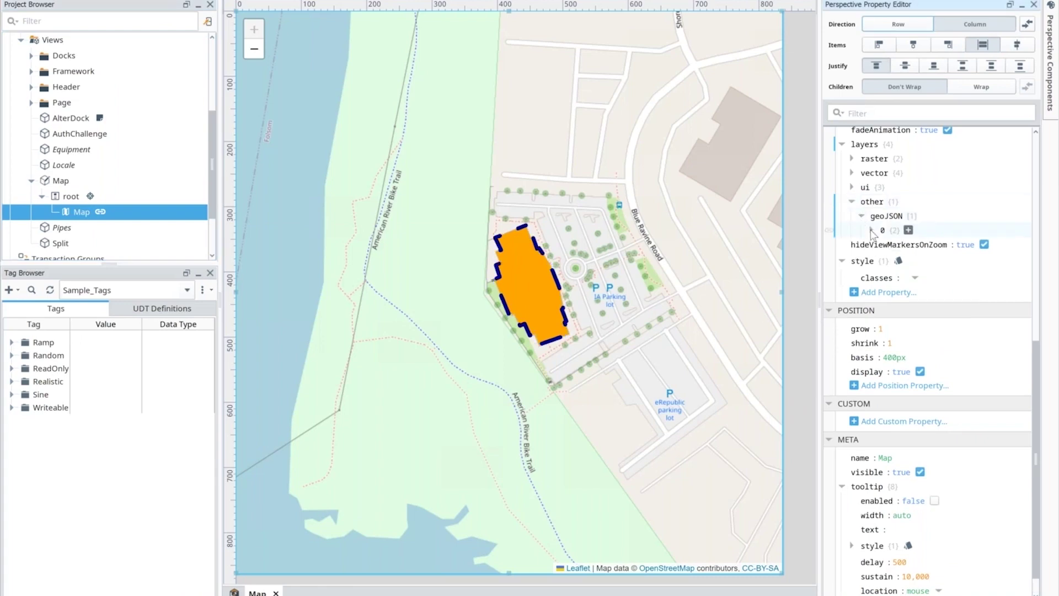
{"action": "left_click", "coordinate": [871, 230]}
{"action": "left_click", "coordinate": [881, 244]}
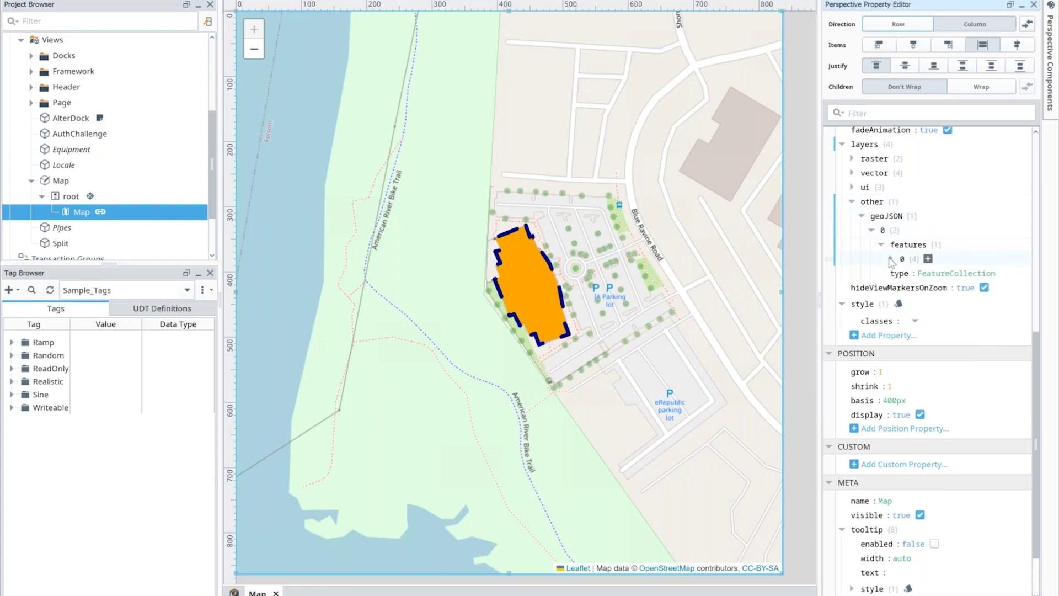
{"action": "left_click", "coordinate": [890, 259]}
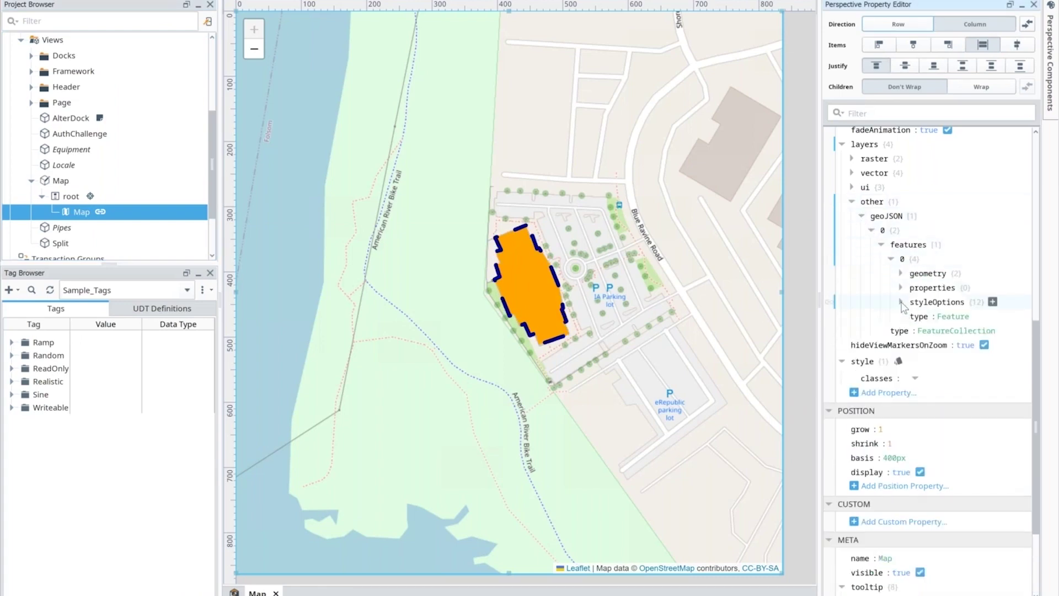
{"action": "left_click", "coordinate": [900, 302]}
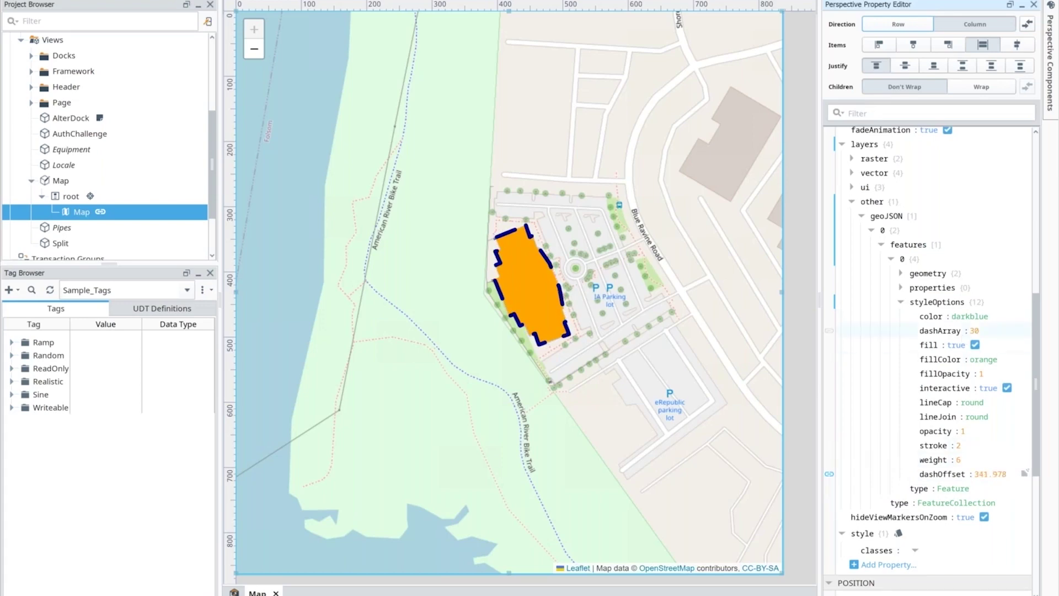
Set the polygon's styleOptions opacity to 0.5
{"action": "left_click", "coordinate": [974, 345]}
{"action": "left_click", "coordinate": [974, 344]}
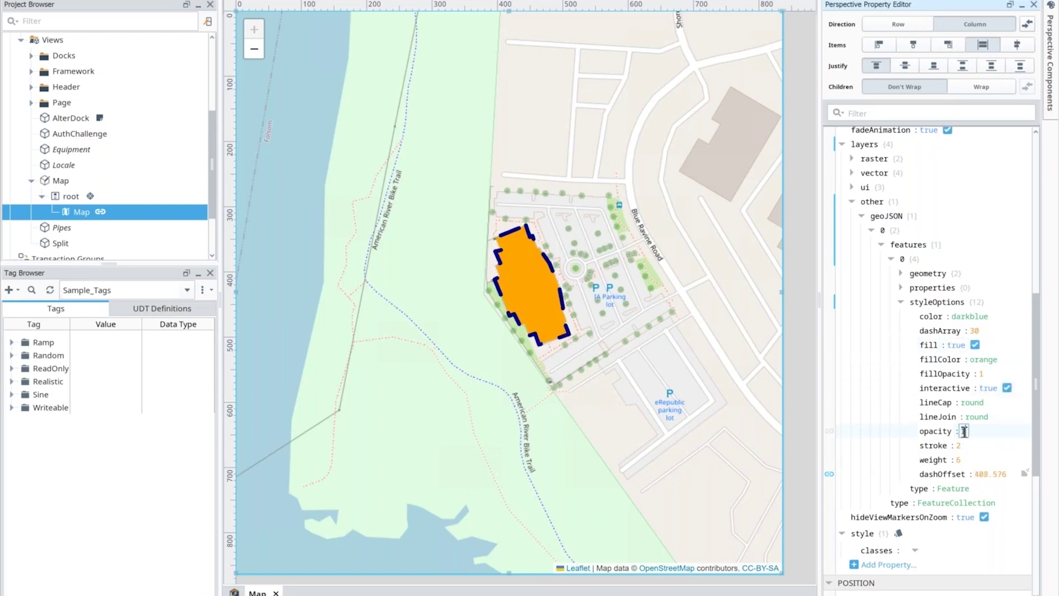
{"action": "type", "text": "0."}
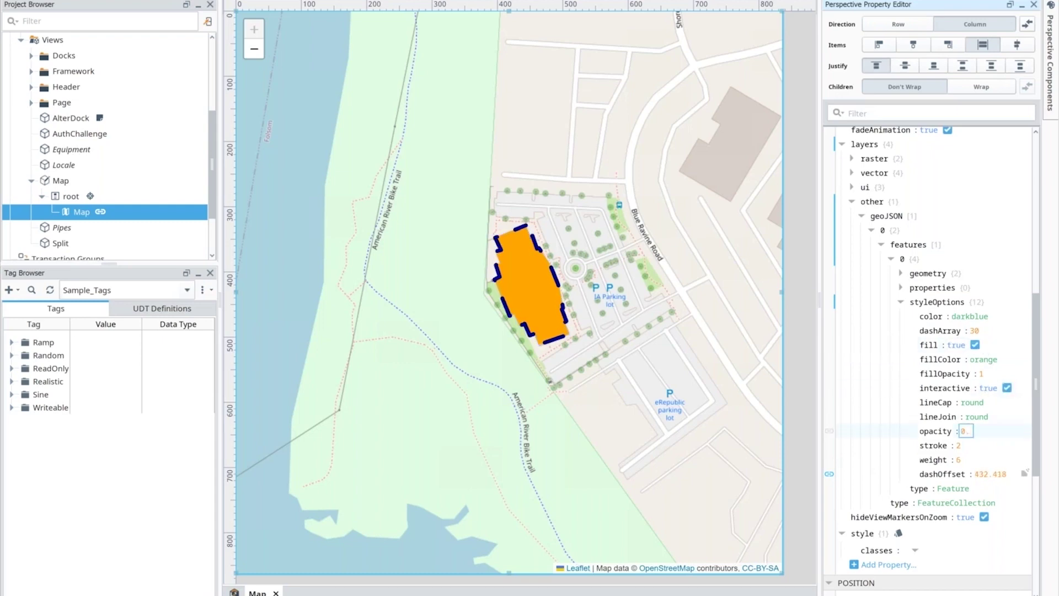
{"action": "type", "text": "5"}
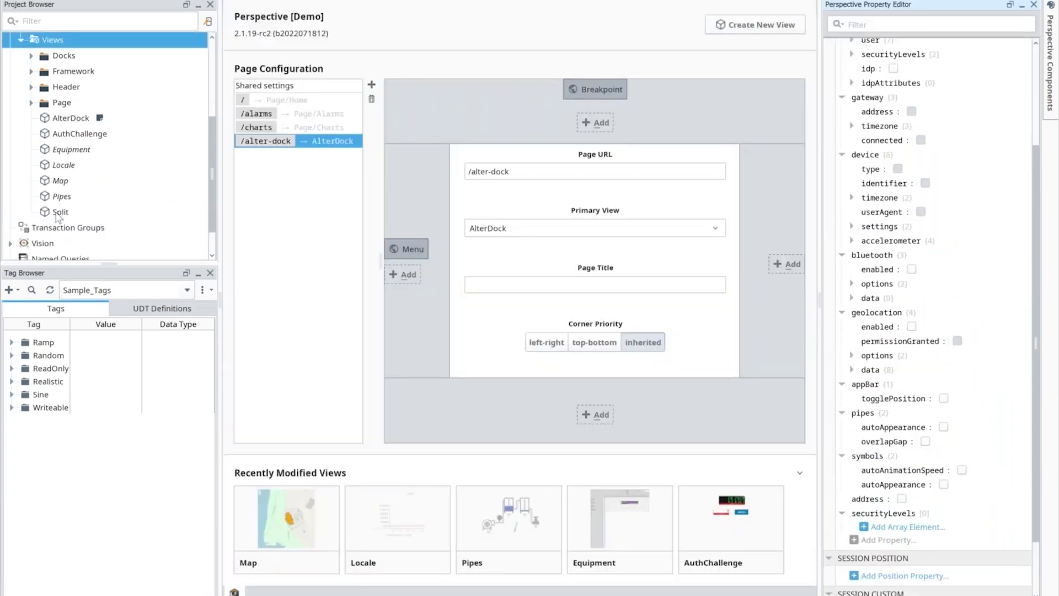
Open the Split view and drag dividers to widen the chart and enlarge the gauge above the table
{"action": "double_click", "coordinate": [59, 212]}
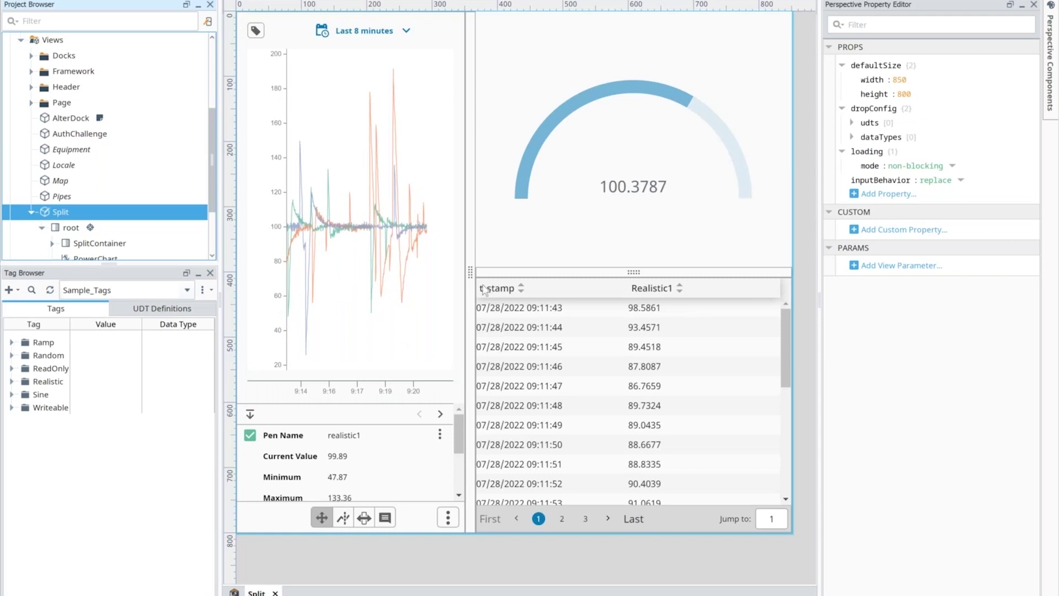
{"action": "left_click_drag", "start_coordinate": [469, 272], "coordinate": [613, 271]}
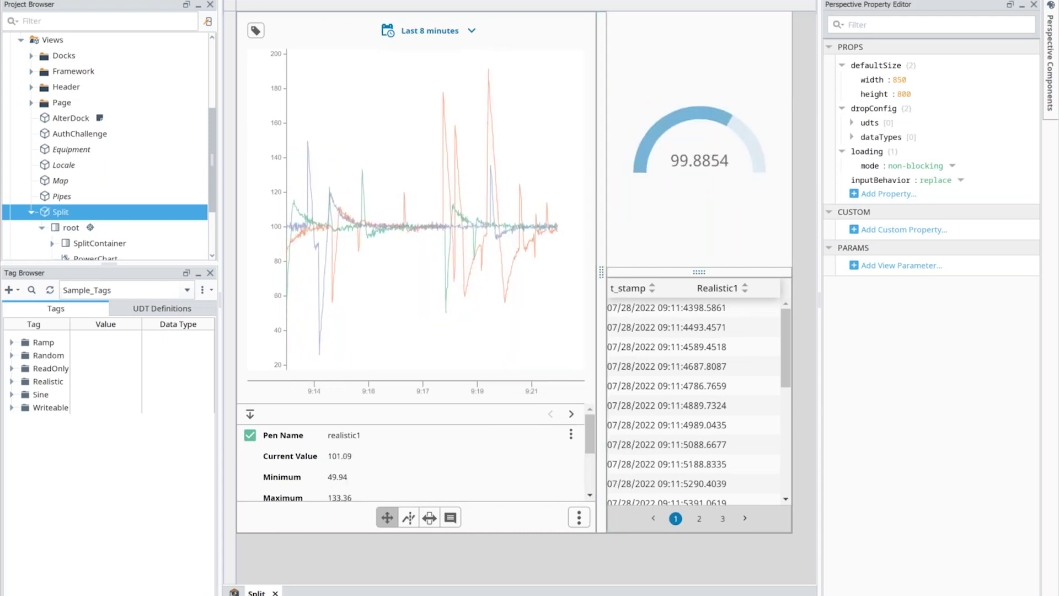
{"action": "left_click_drag", "start_coordinate": [698, 272], "coordinate": [700, 134]}
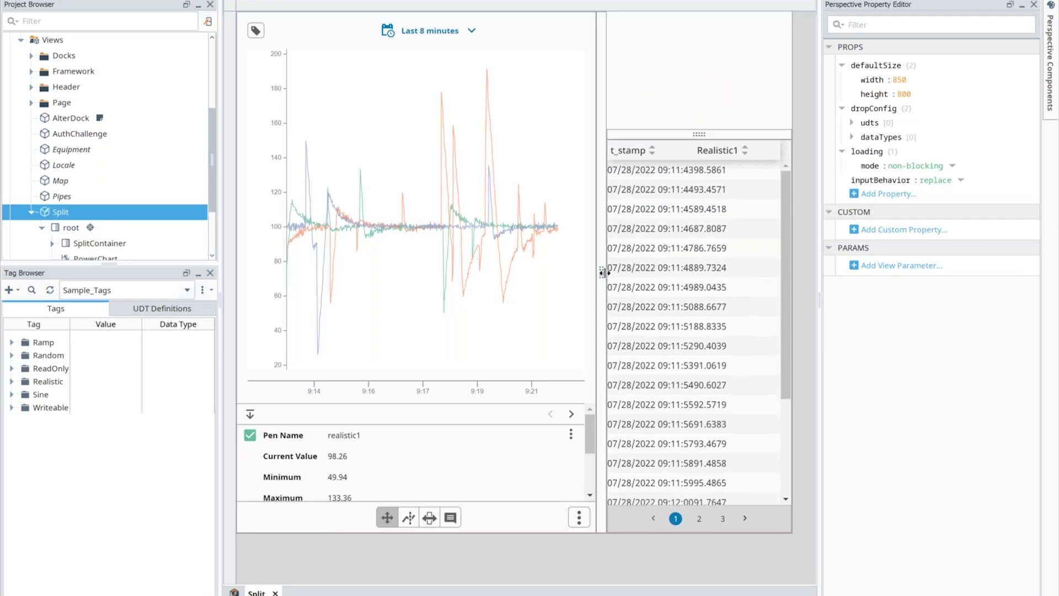
{"action": "left_click_drag", "start_coordinate": [602, 271], "coordinate": [404, 285]}
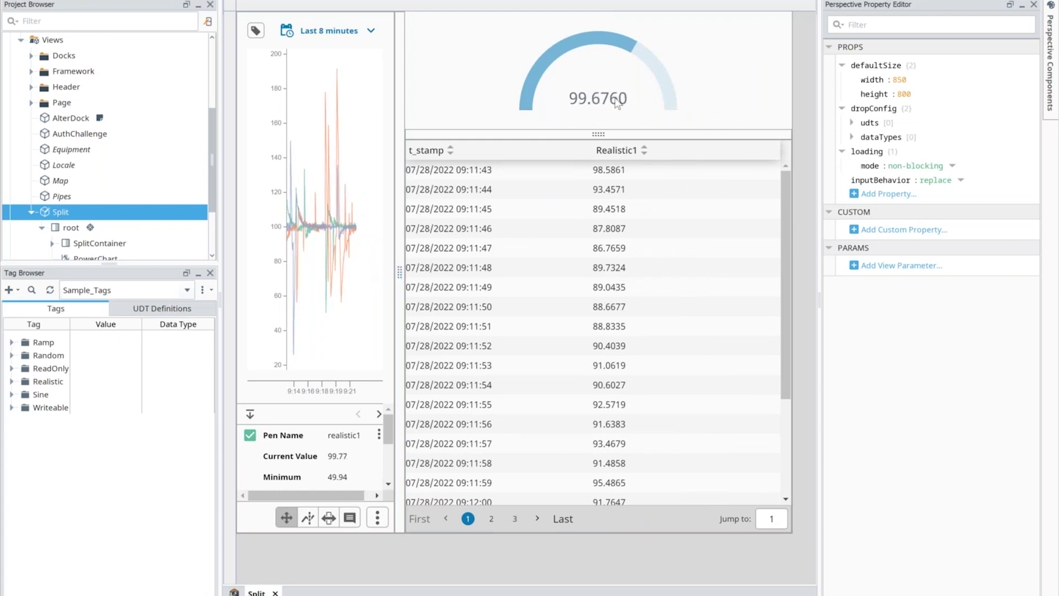
{"action": "left_click_drag", "start_coordinate": [599, 134], "coordinate": [552, 306]}
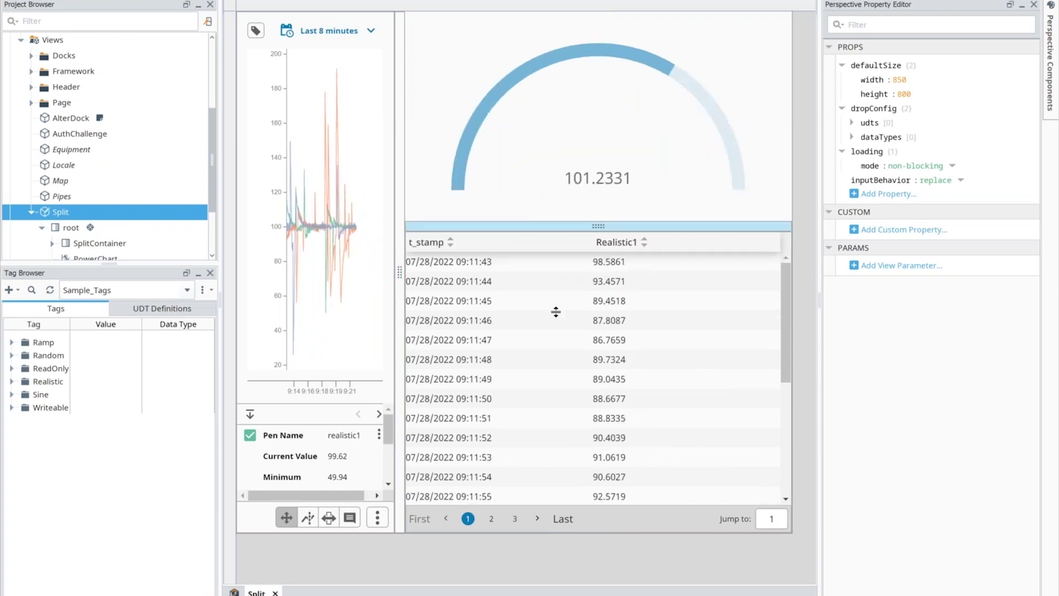
{"action": "left_click_drag", "start_coordinate": [399, 273], "coordinate": [535, 273]}
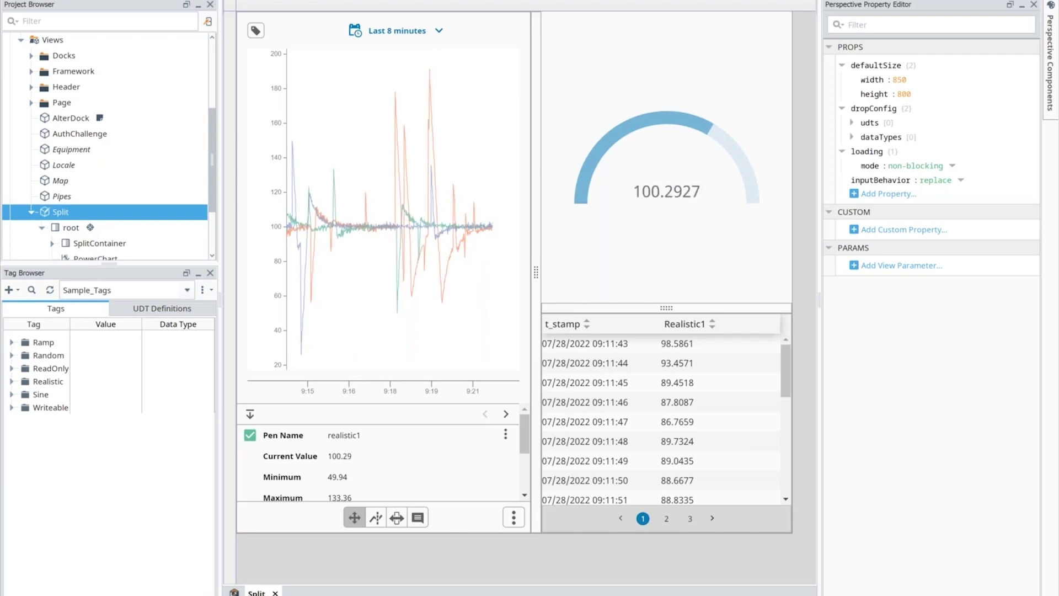
In the browser, open the Ignition Gateway's Status > Diagnostics > Metrics Dashboard page
{"action": "mouse_move", "coordinate": [196, 594]}
{"action": "left_click", "coordinate": [127, 565]}
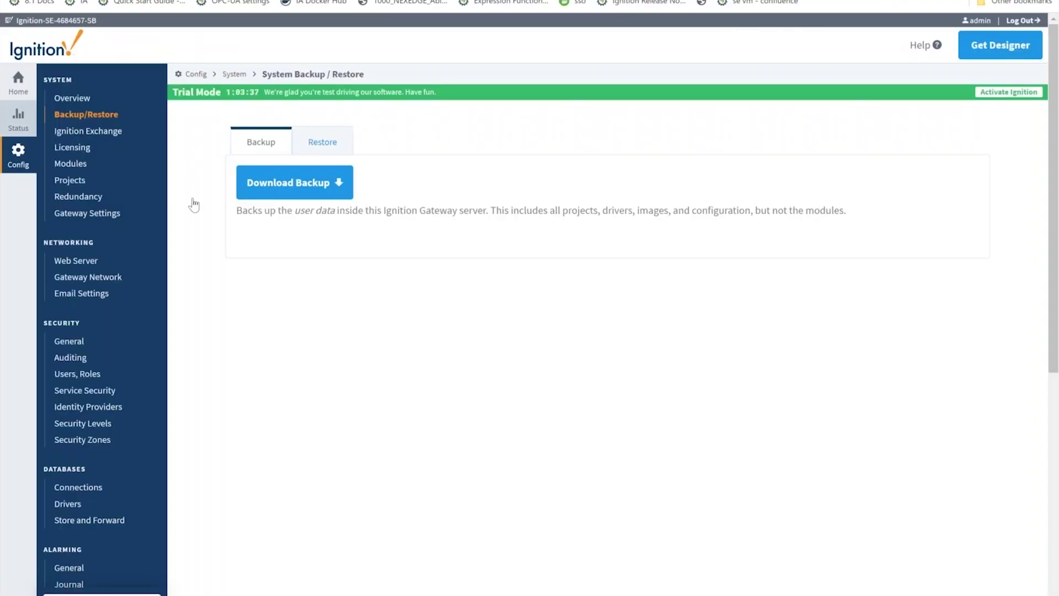
{"action": "left_click", "coordinate": [19, 118]}
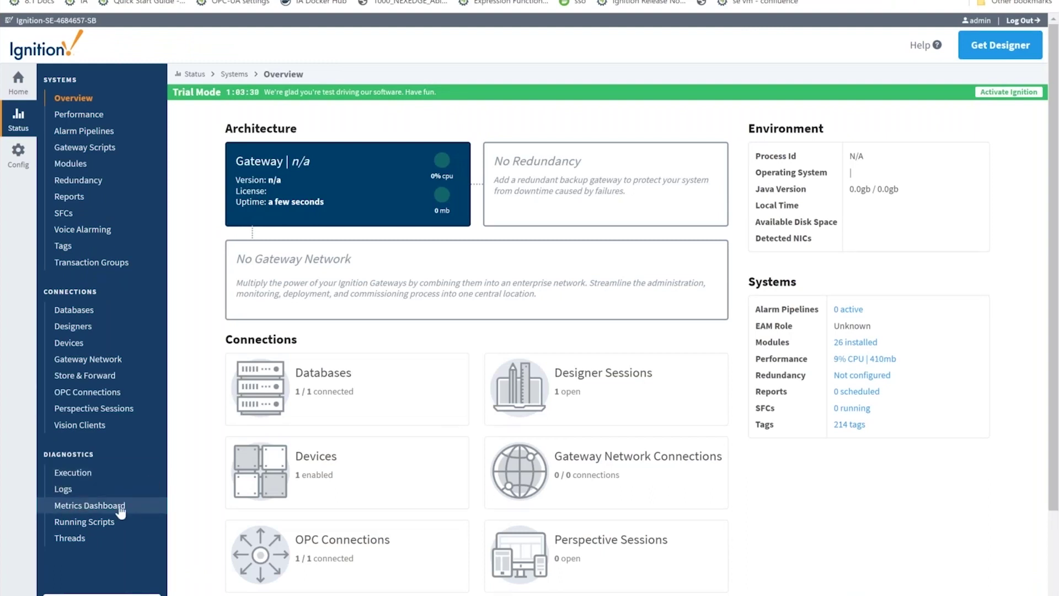
{"action": "left_click", "coordinate": [73, 505]}
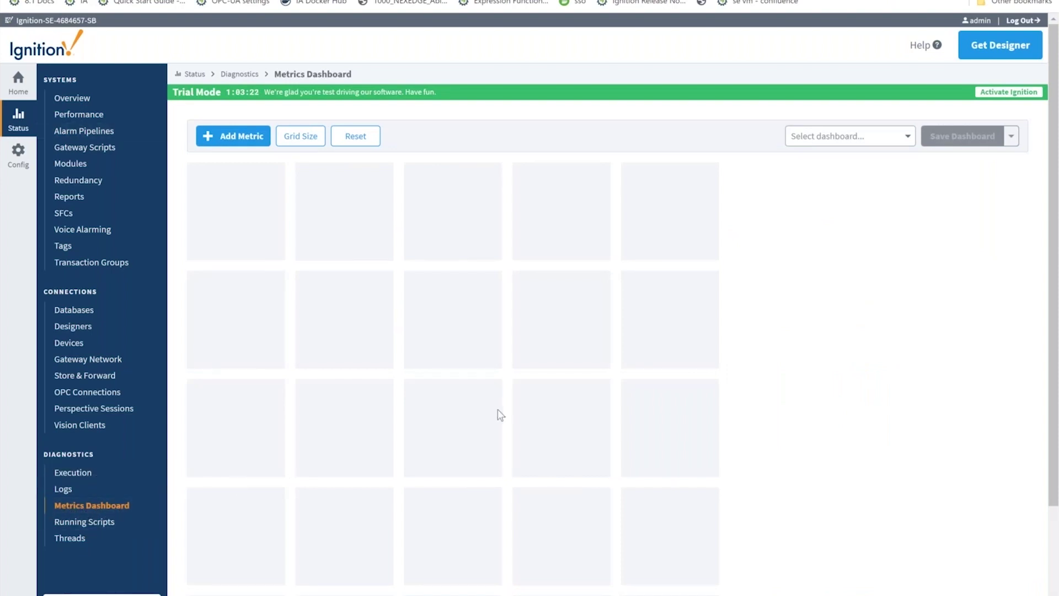
Add the ignition > performance > cpu metric as a CPU Usage tile on the dashboard
{"action": "left_click", "coordinate": [236, 139]}
{"action": "left_click", "coordinate": [432, 236]}
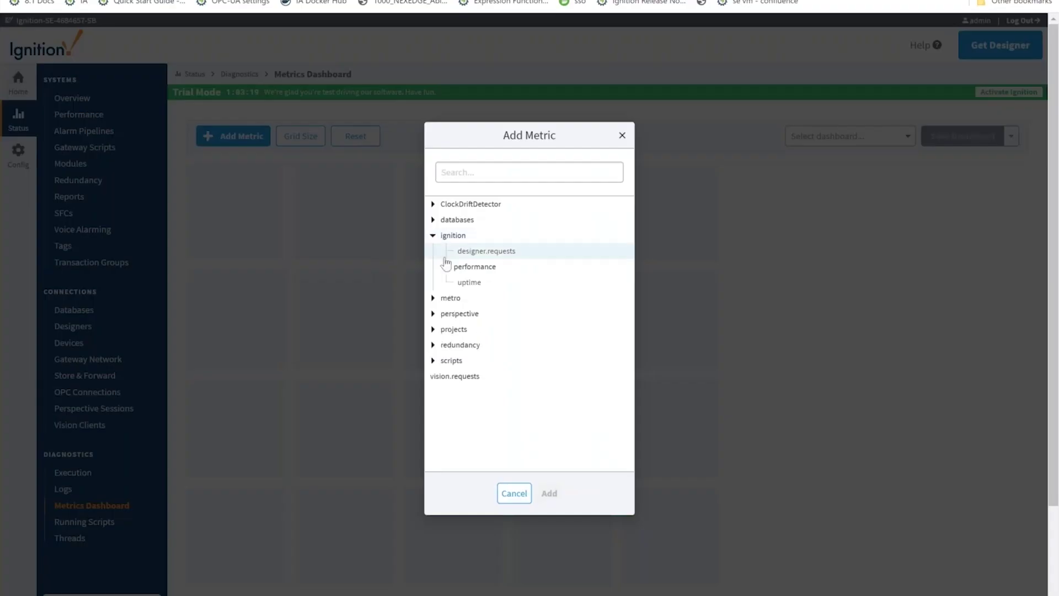
{"action": "left_click", "coordinate": [446, 266]}
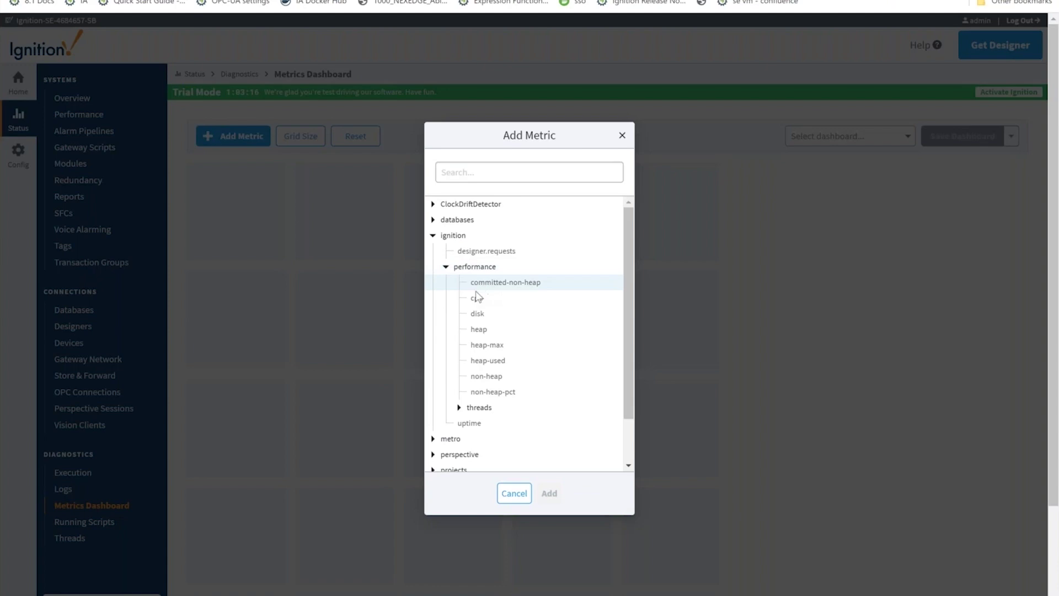
{"action": "left_click", "coordinate": [479, 299]}
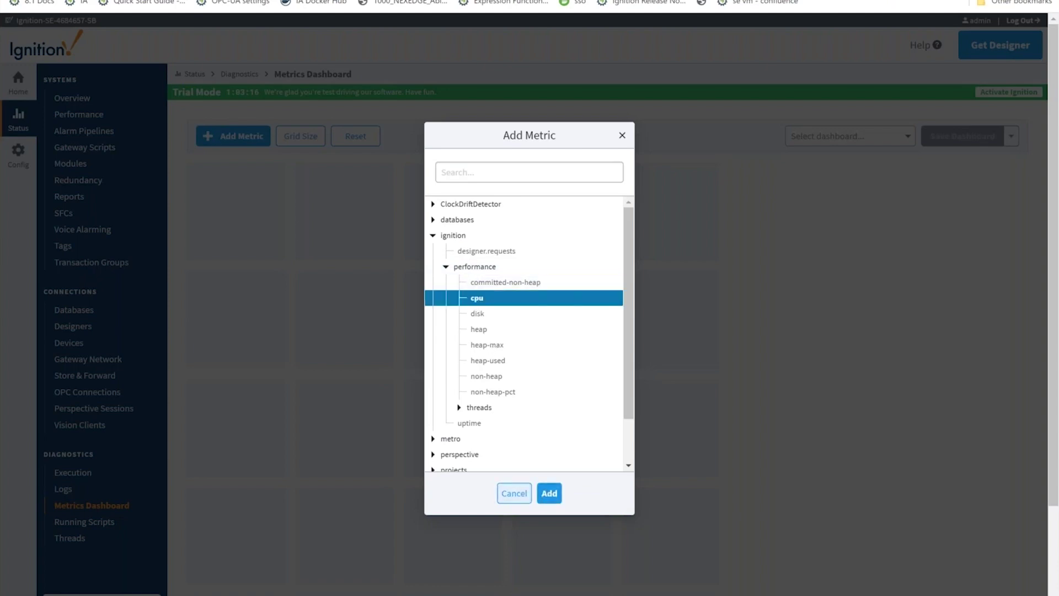
{"action": "left_click", "coordinate": [548, 493]}
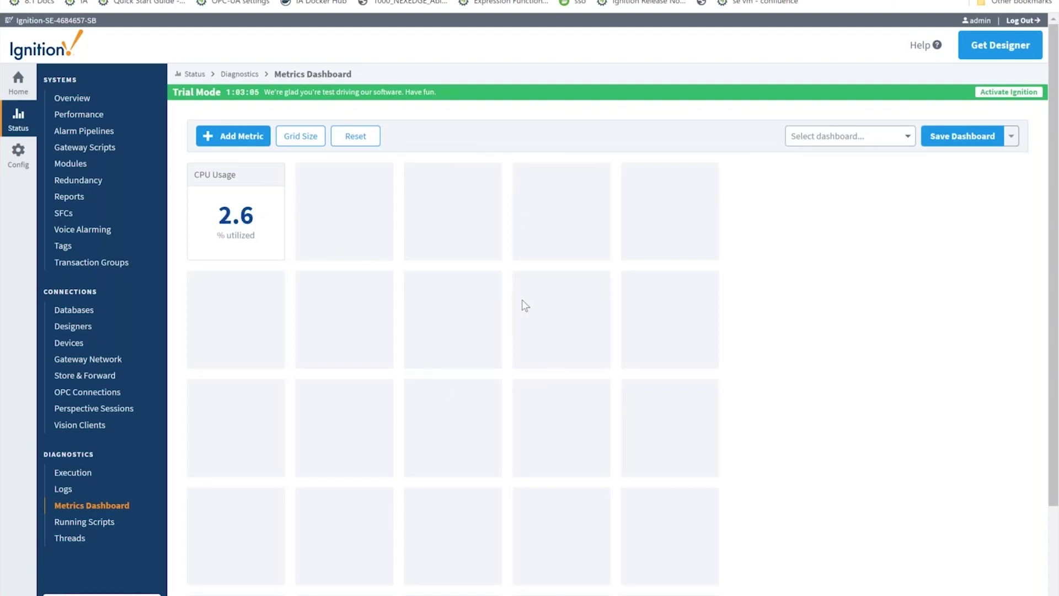
Load the saved Performance dashboard in Metrics Dashboard, then return to the presentation's Demo slide
{"action": "left_click", "coordinate": [62, 488]}
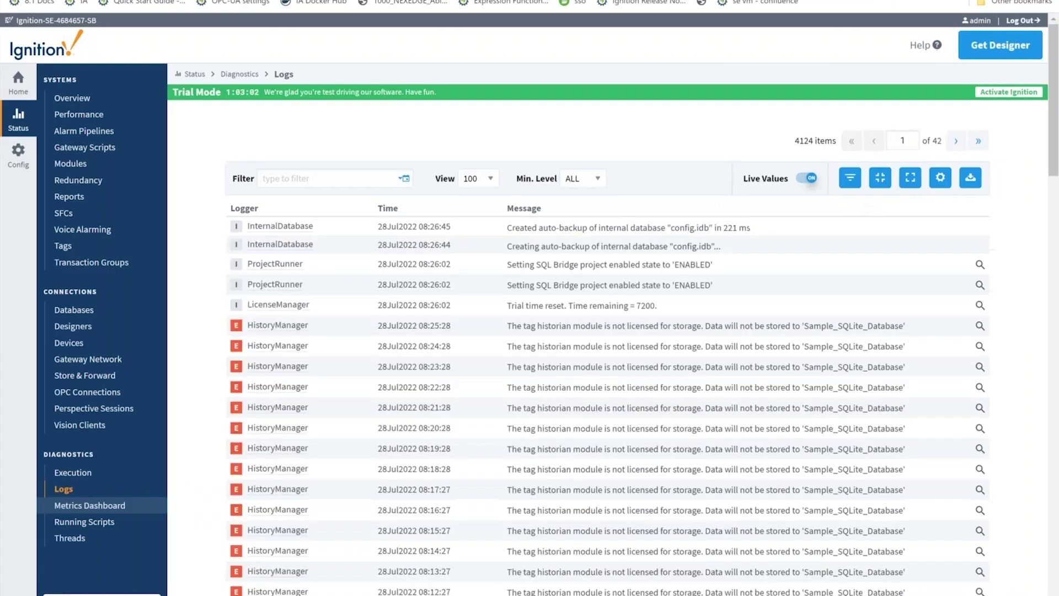
{"action": "left_click", "coordinate": [89, 505]}
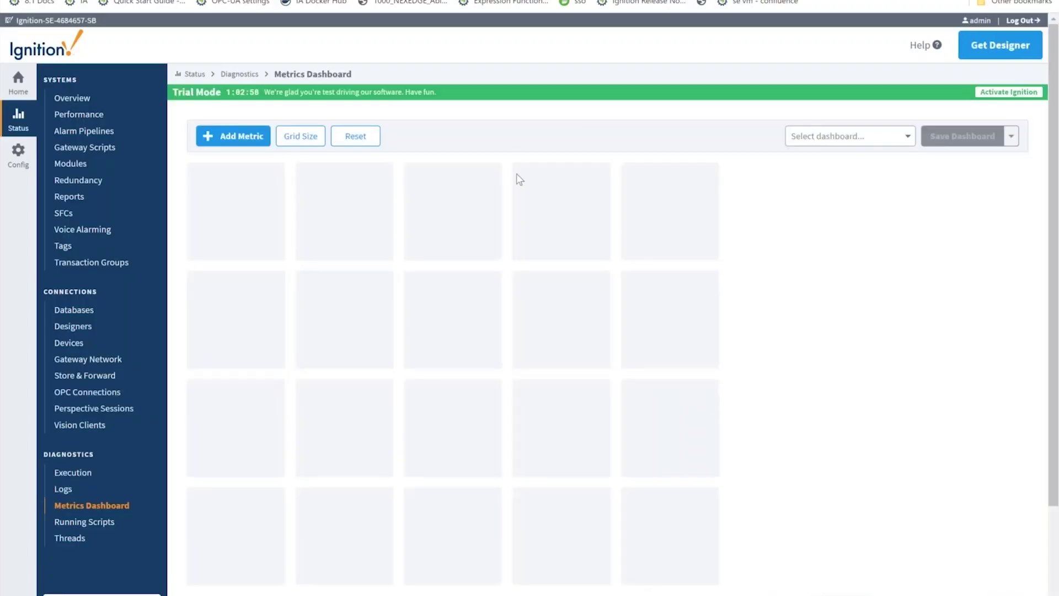
{"action": "left_click", "coordinate": [874, 138]}
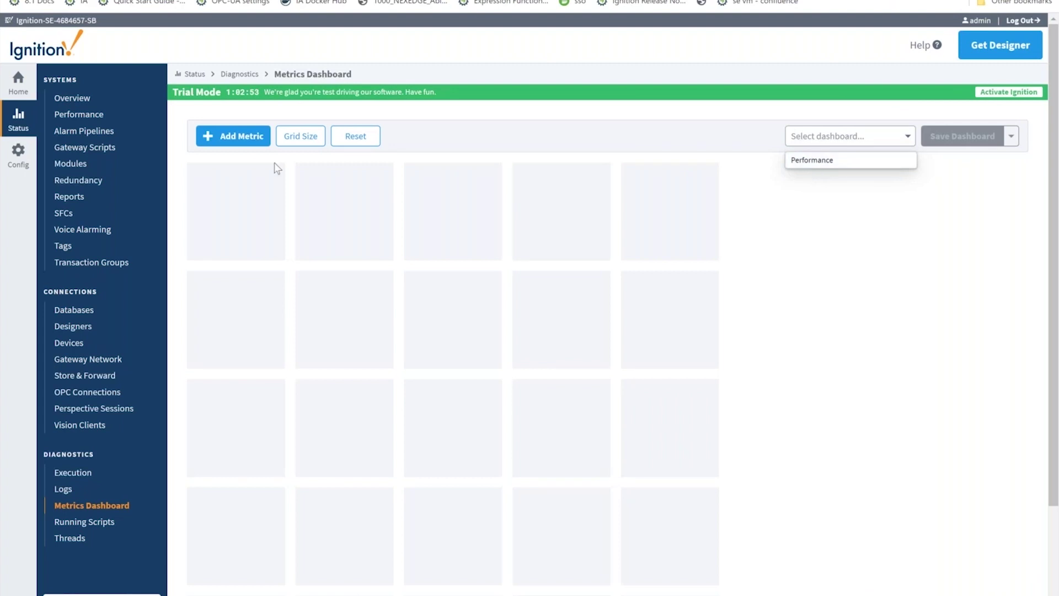
{"action": "left_click", "coordinate": [824, 163]}
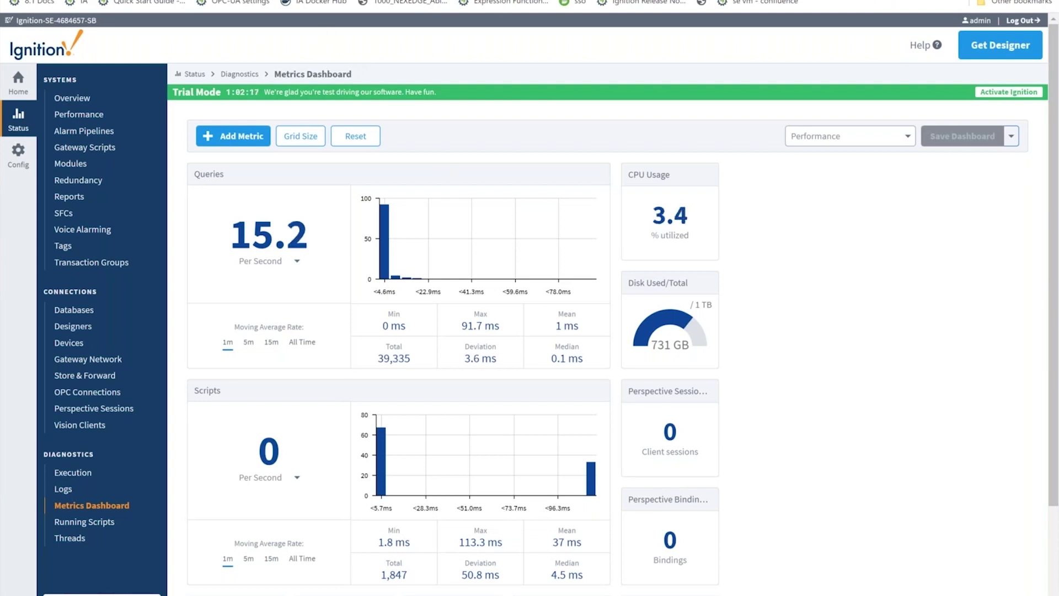
{"action": "mouse_move", "coordinate": [199, 593]}
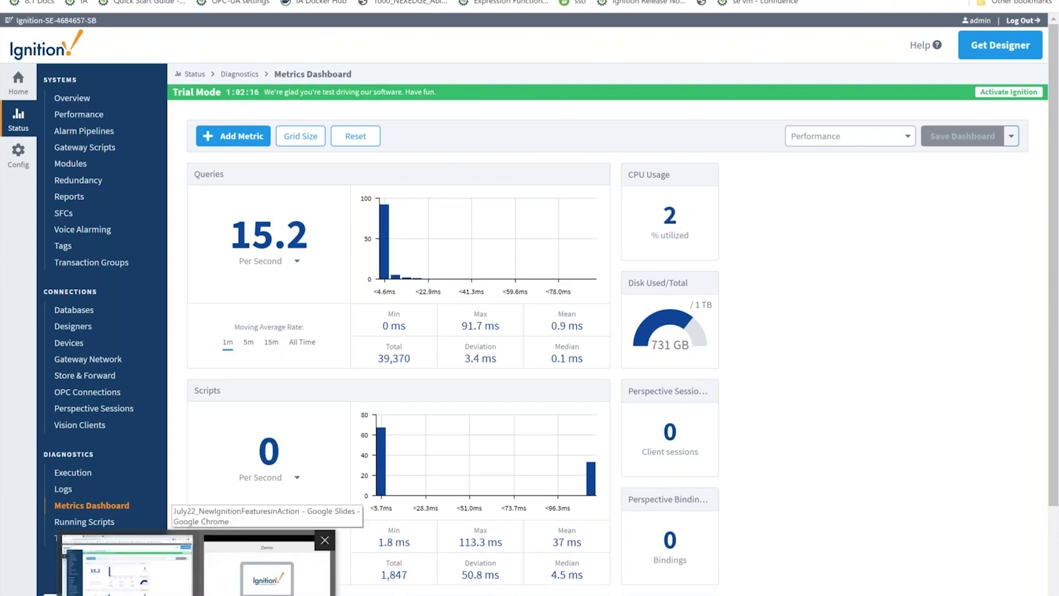
{"action": "left_click", "coordinate": [267, 568]}
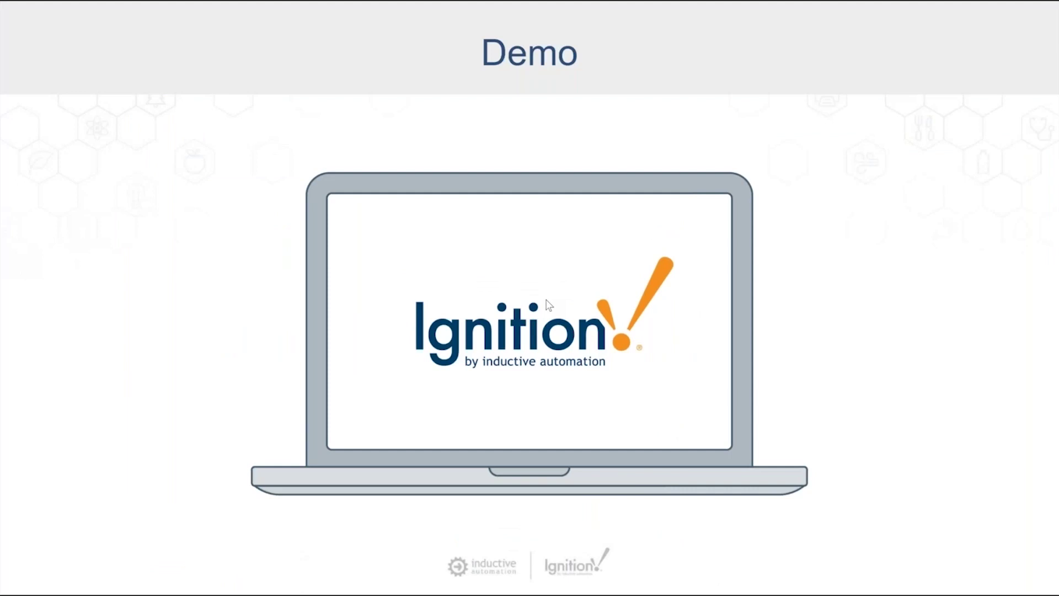